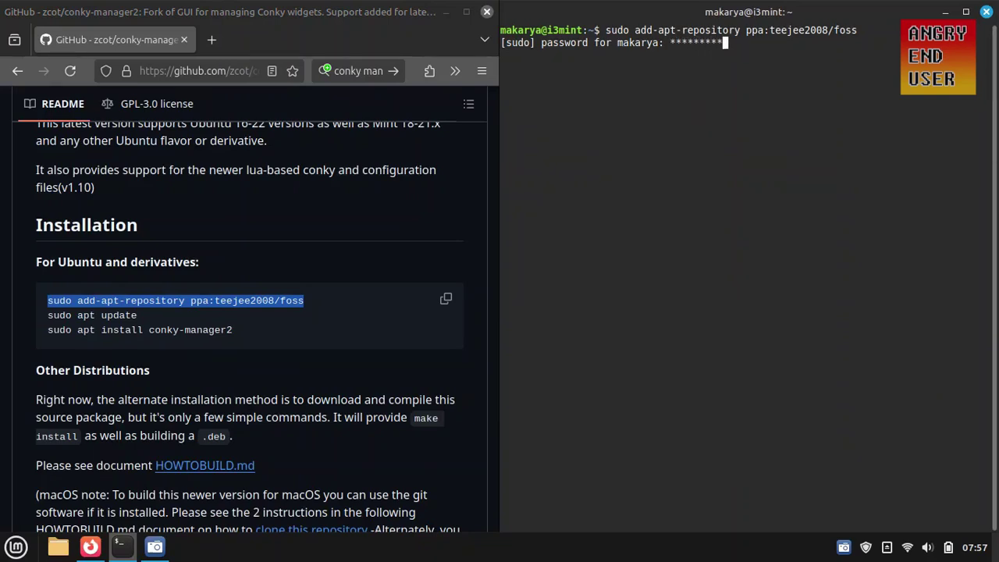
Submit the sudo password to authorise adding the ppa:teejee2008/foss repository
key("Return")
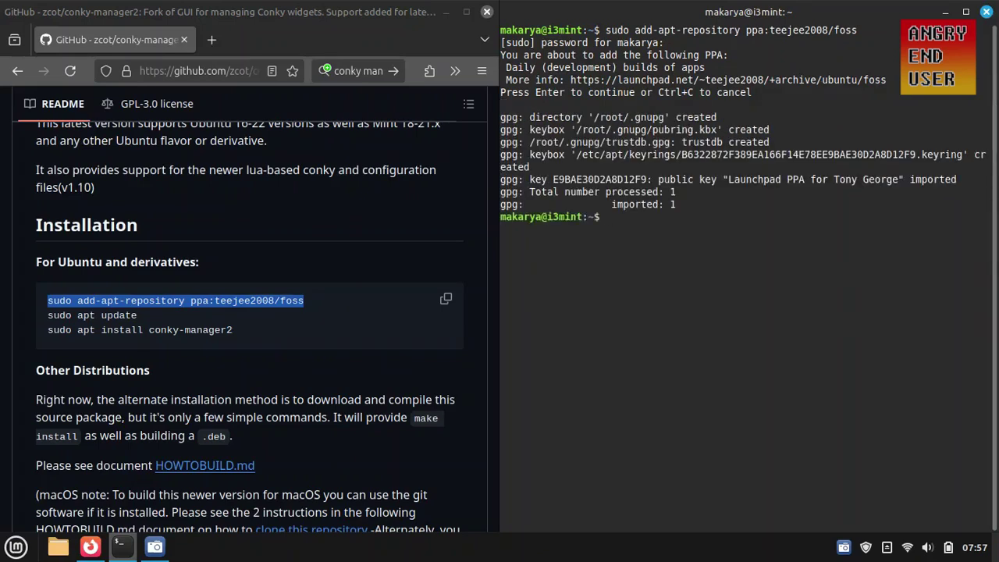
Copy the "sudo apt update" command from the README's installation section and run it in the terminal
left_click_drag(147, 320, 56, 315)
right_click(84, 315)
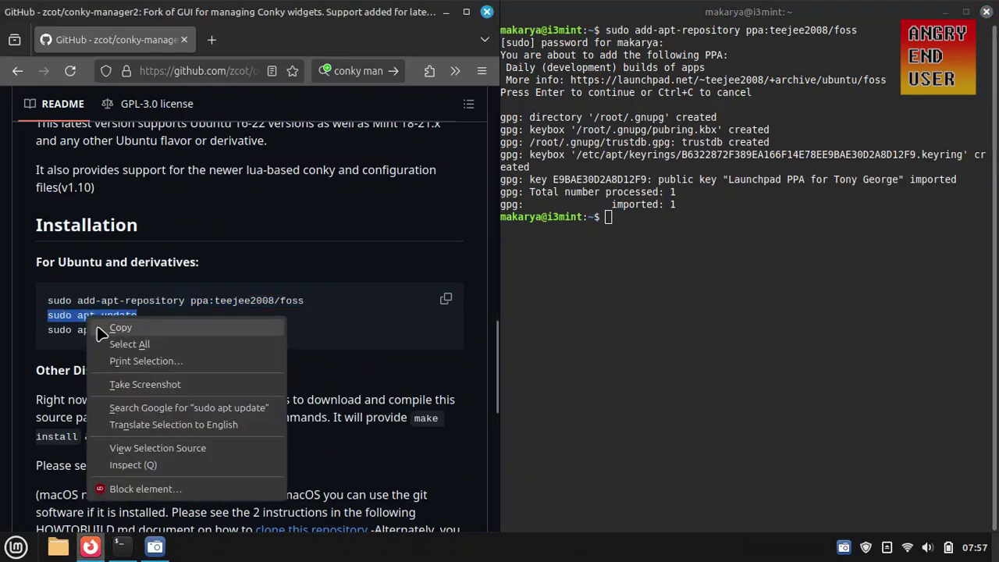
left_click(97, 323)
right_click(646, 221)
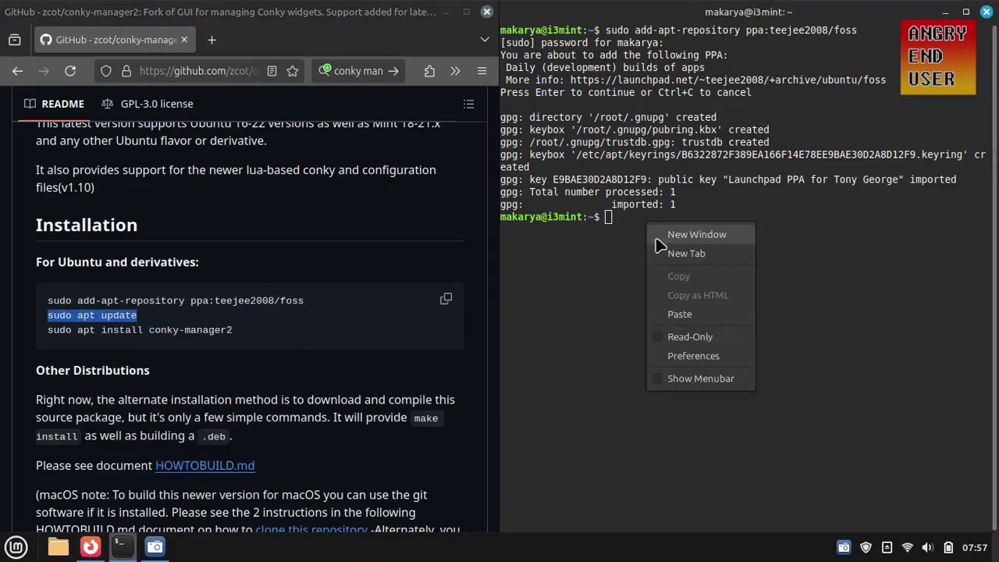
left_click(678, 314)
key("Return")
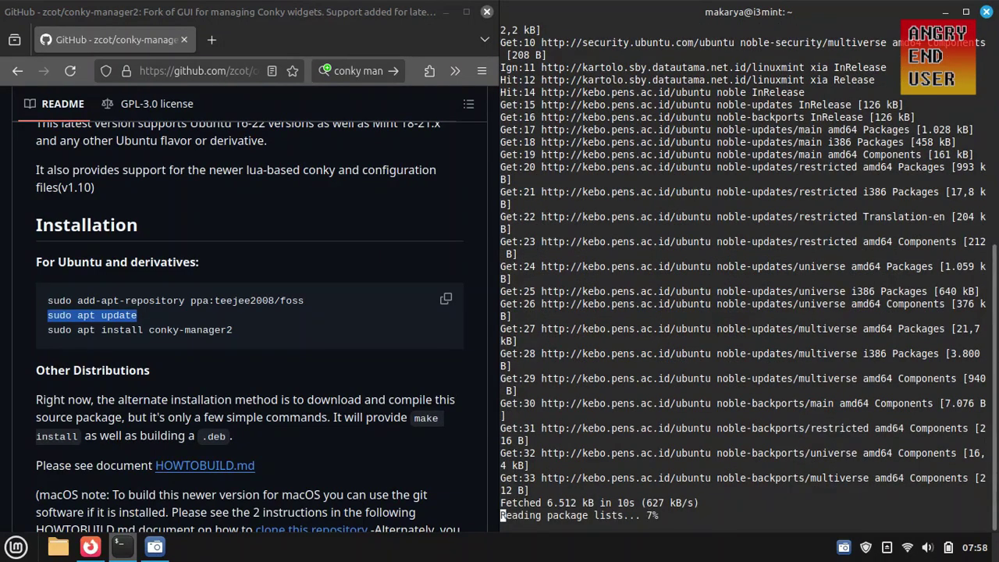
Copy the README's "sudo apt install conky-manager2" command, run it in the terminal and accept the installation
left_click_drag(233, 329, 48, 330)
right_click(73, 335)
left_click(80, 343)
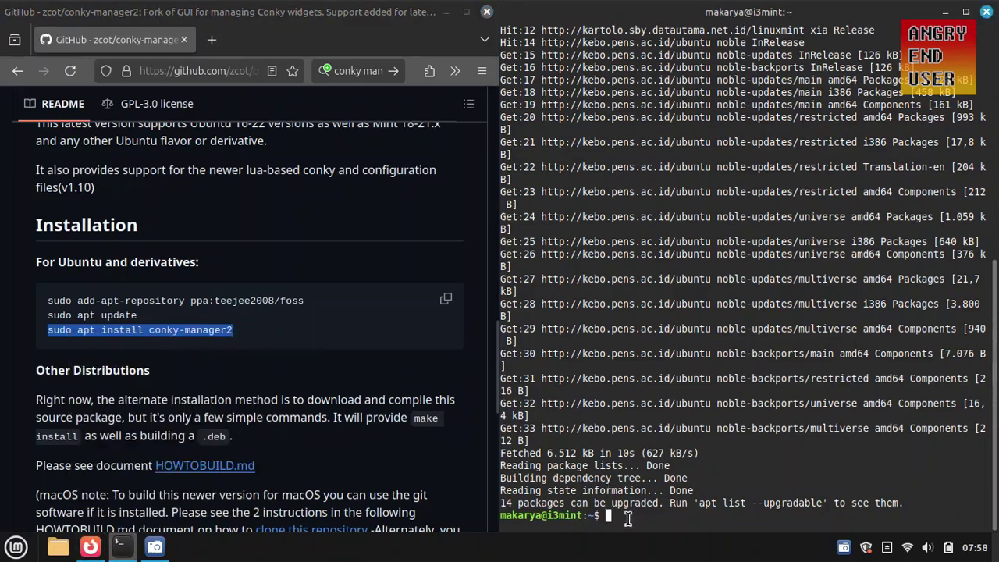
right_click(629, 517)
left_click(661, 443)
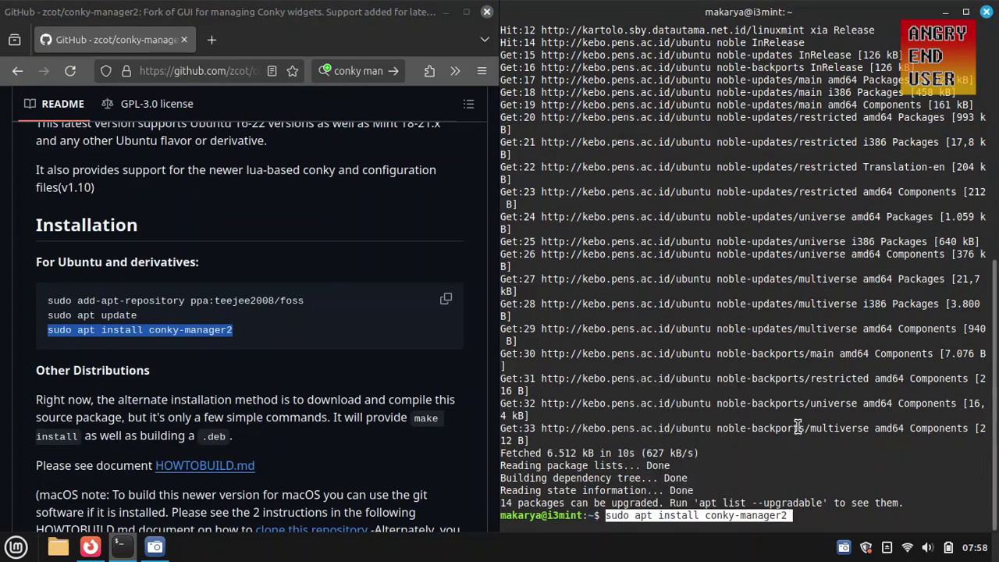
key("Return")
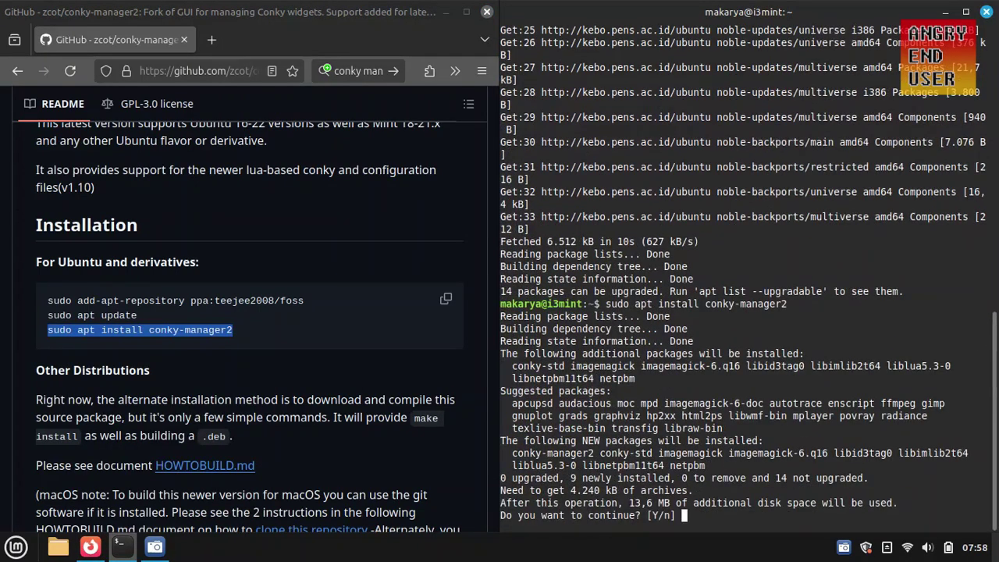
key("Return")
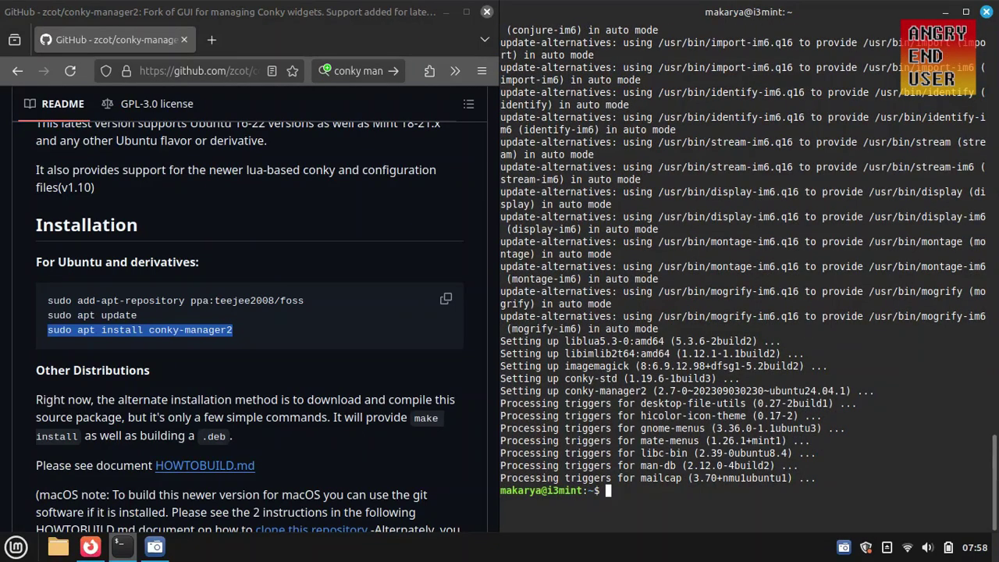
Show the empty desktop and launch Conky Manager
key("super+d")
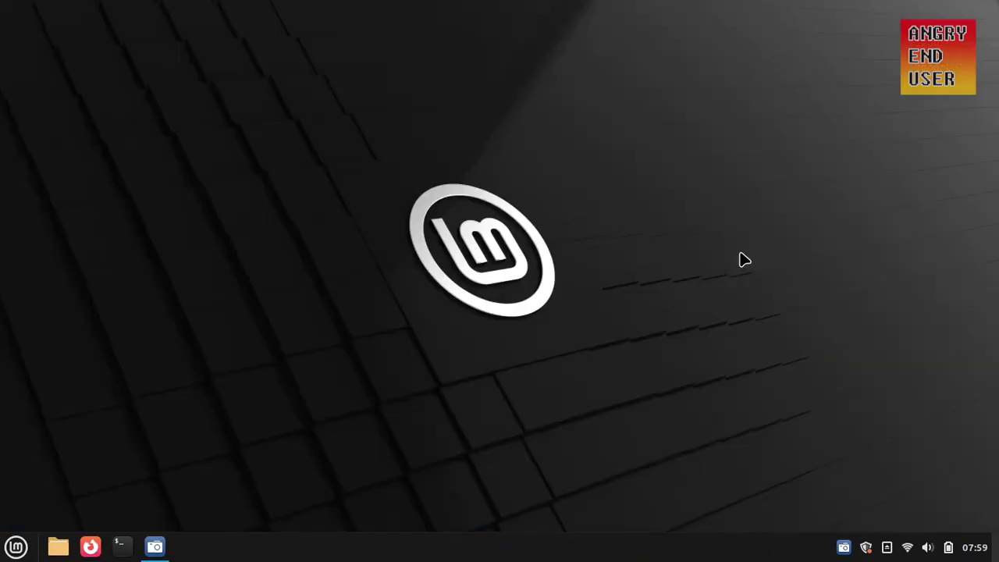
key("super")
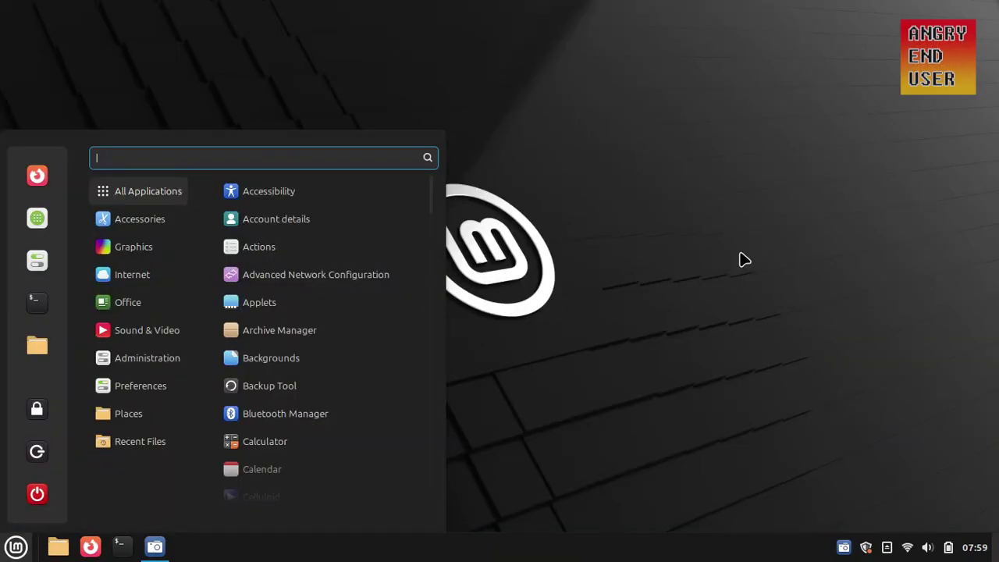
type("conky ml")
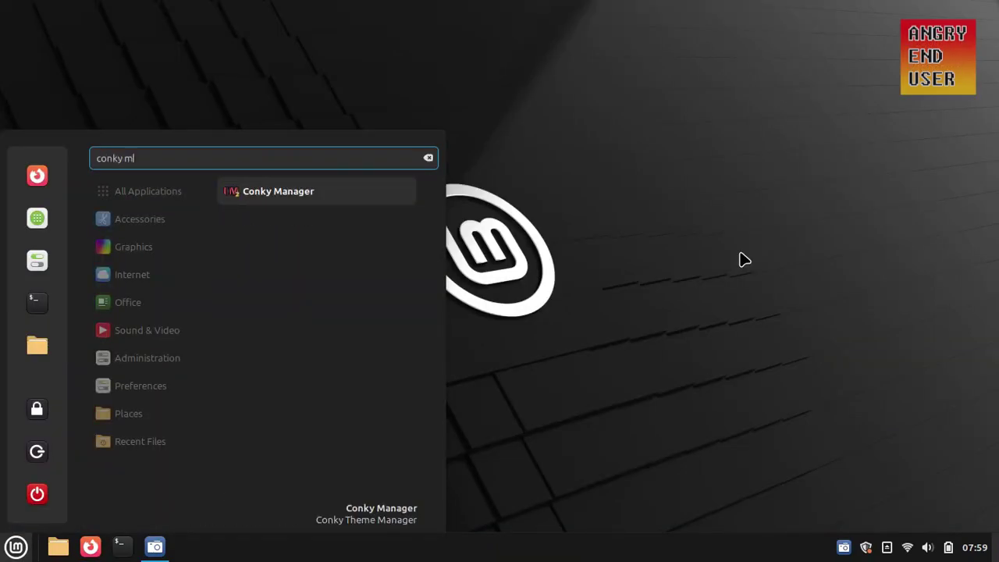
key("Return")
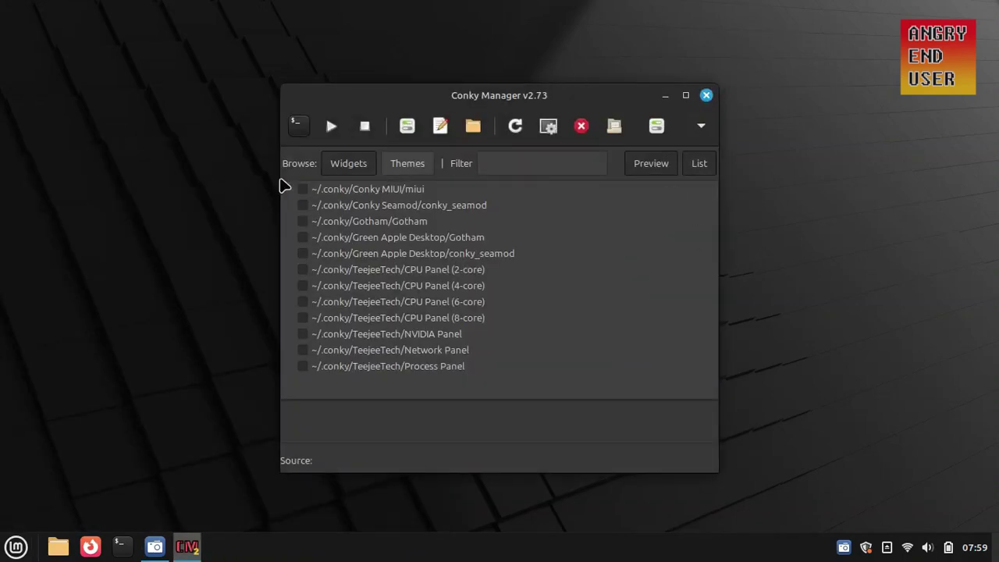
Try the Conky MIUI and Conky Seamod widgets one at a time, and enable only Gotham/Gotham, keeping the manager window clear of it
left_click(302, 189)
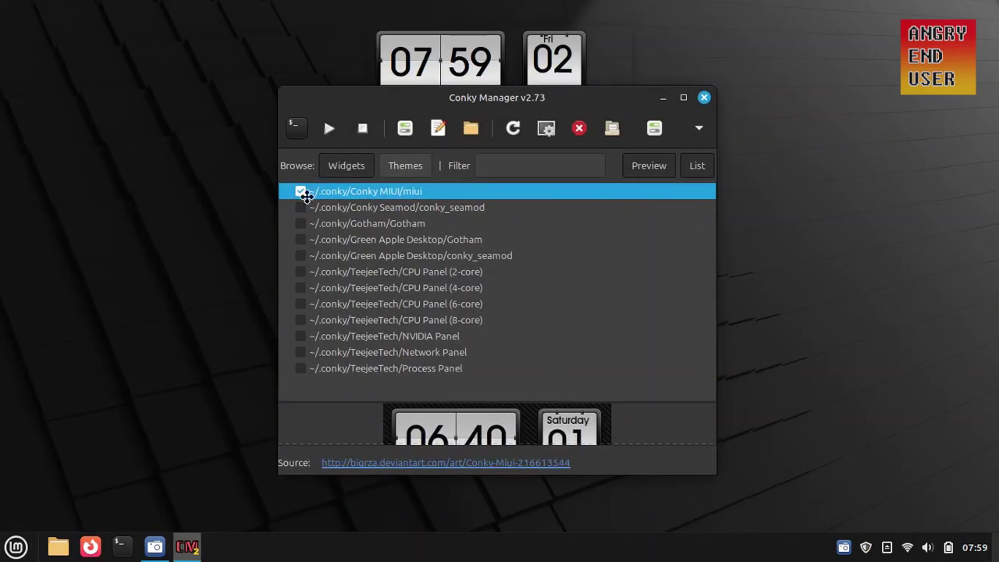
left_click_drag(493, 104, 286, 101)
left_click(93, 189)
left_click(93, 204)
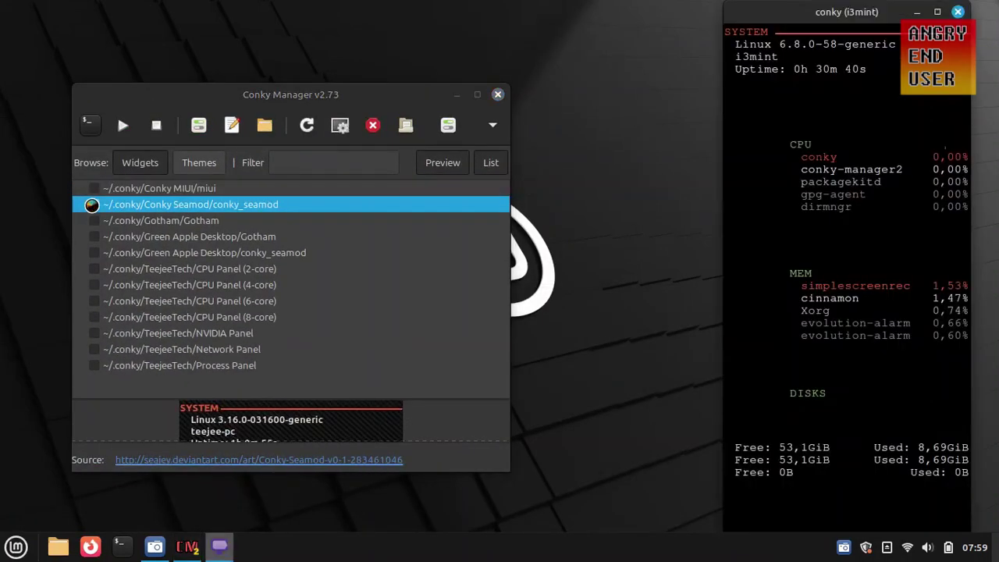
left_click(93, 204)
left_click(94, 221)
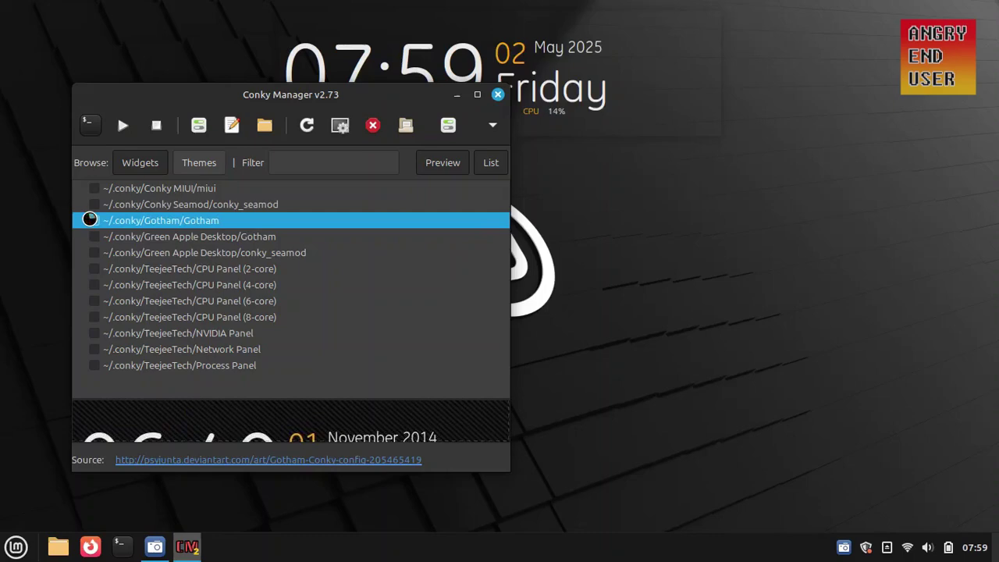
left_click_drag(243, 97, 244, 157)
Set the desktop background's picture aspect to No picture and close the background settings
right_click(684, 258)
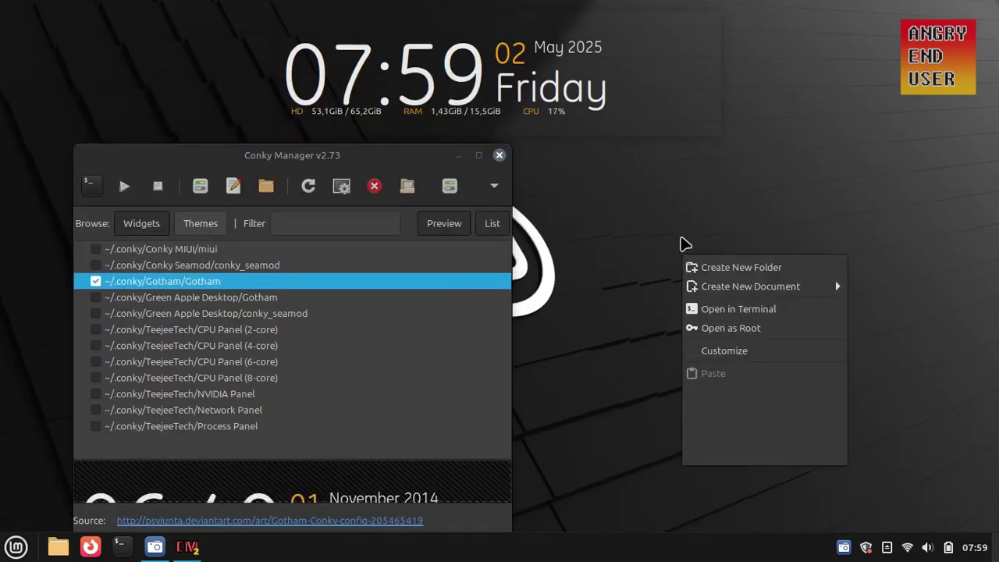
right_click(687, 228)
left_click(754, 322)
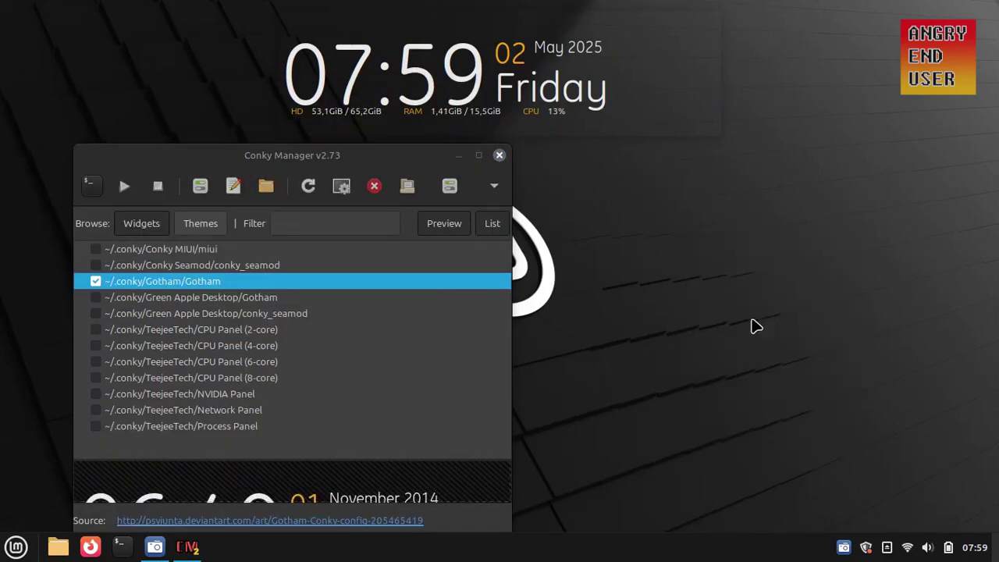
left_click(532, 91)
left_click(617, 185)
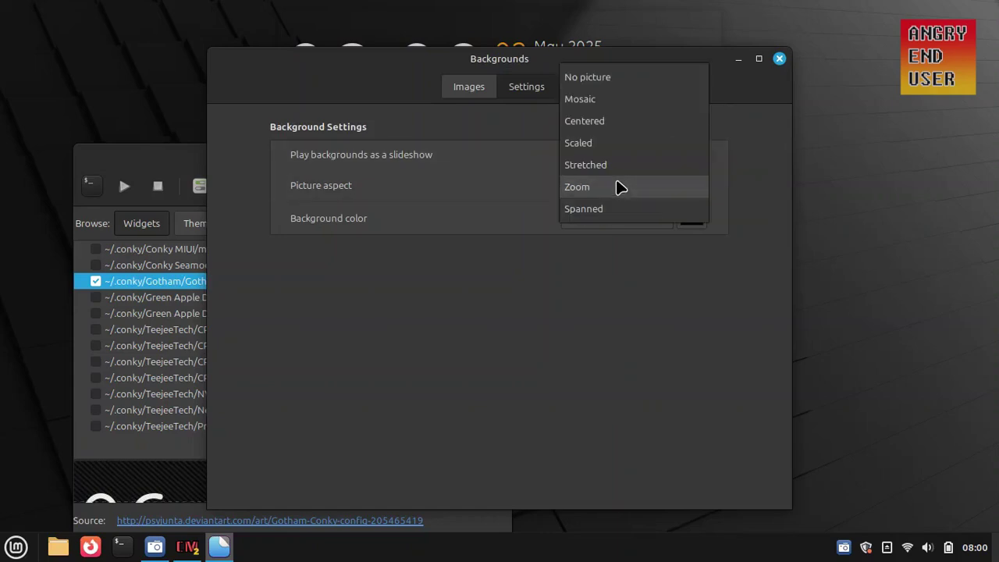
left_click(641, 82)
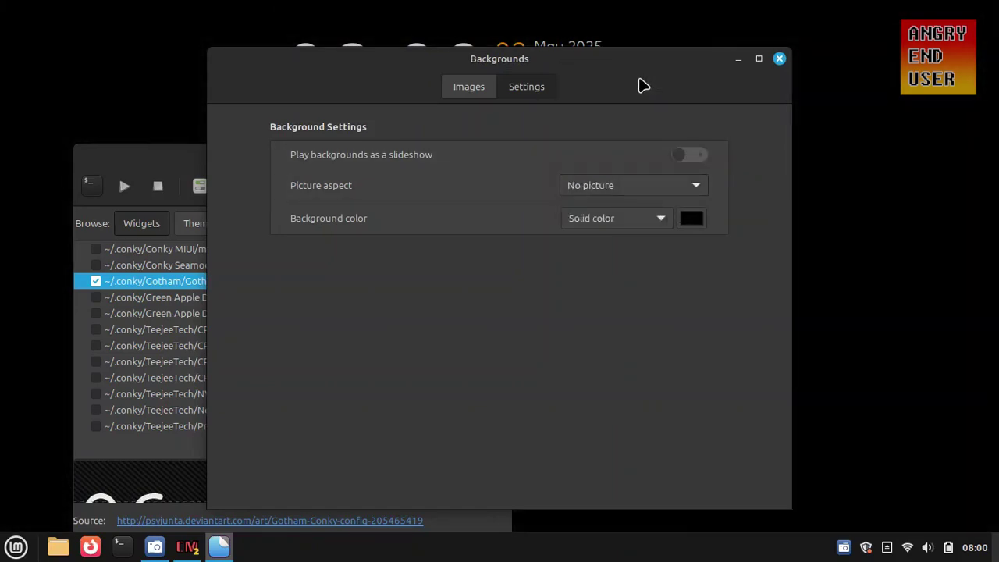
left_click(779, 59)
Try both Green Apple Desktop widgets and TeejeeTech's CPU Panel (2-core) one at a time in place of Gotham, and re-enable Gotham/Gotham
left_click_drag(379, 161, 896, 155)
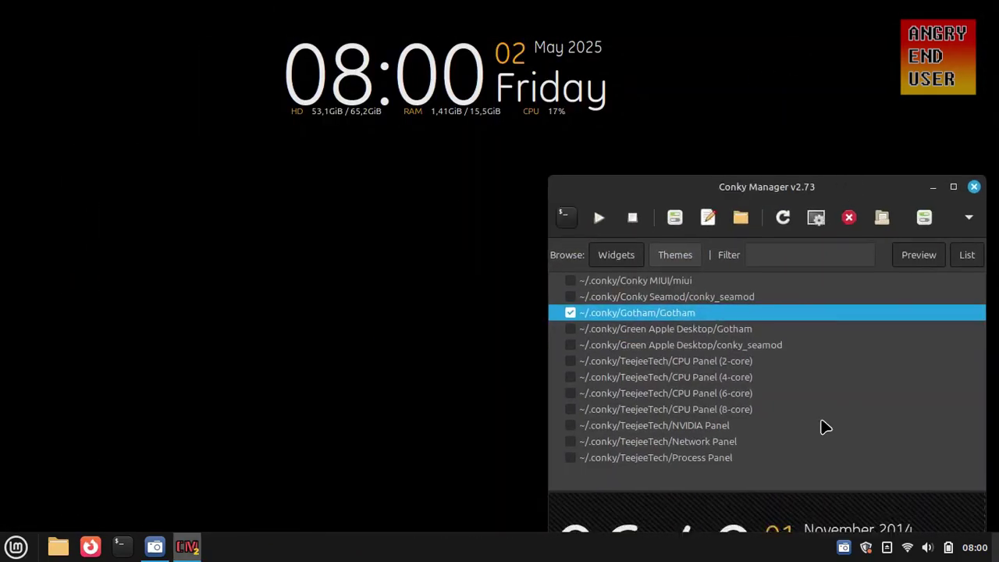
left_click(570, 312)
left_click(571, 329)
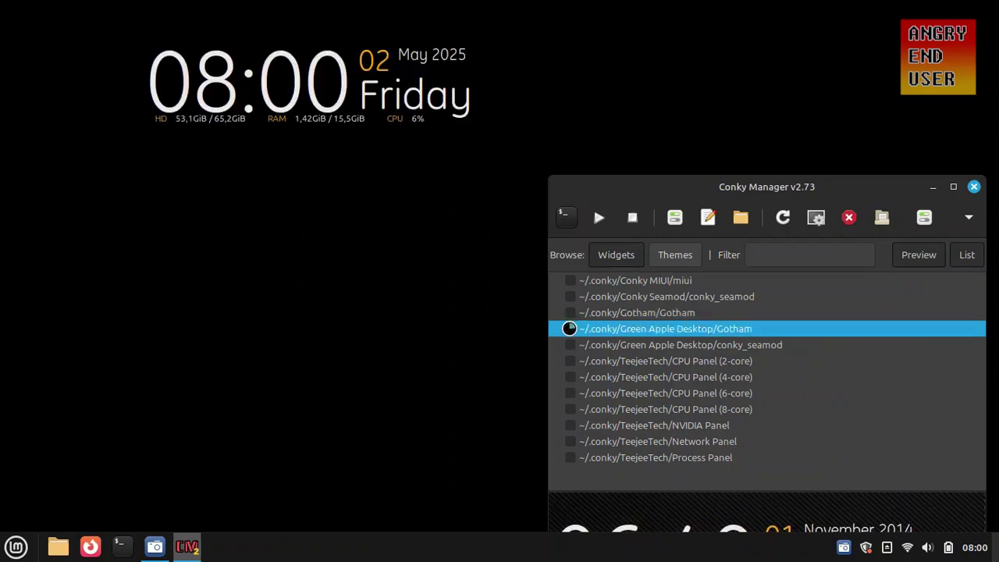
left_click(571, 328)
left_click(571, 344)
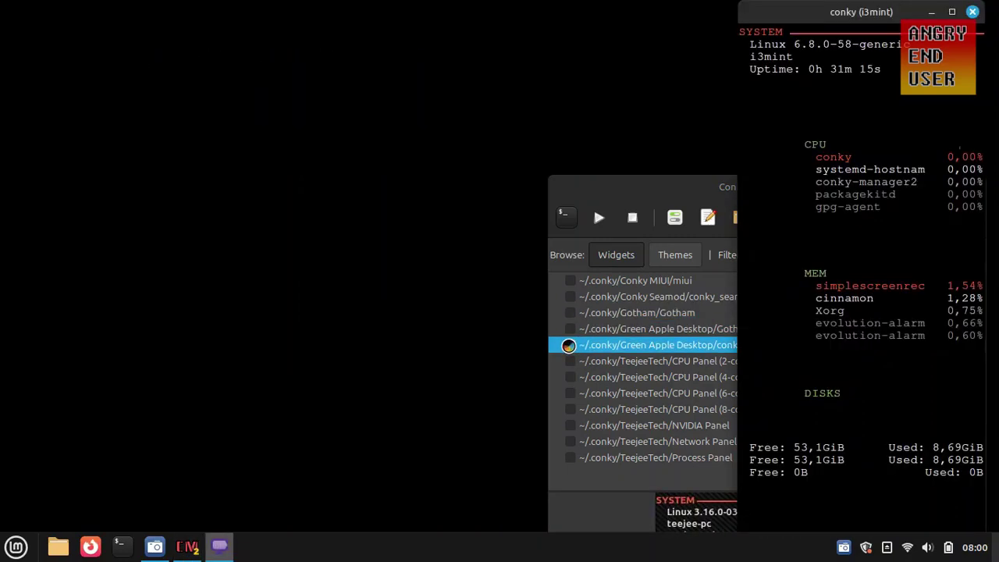
left_click(570, 344)
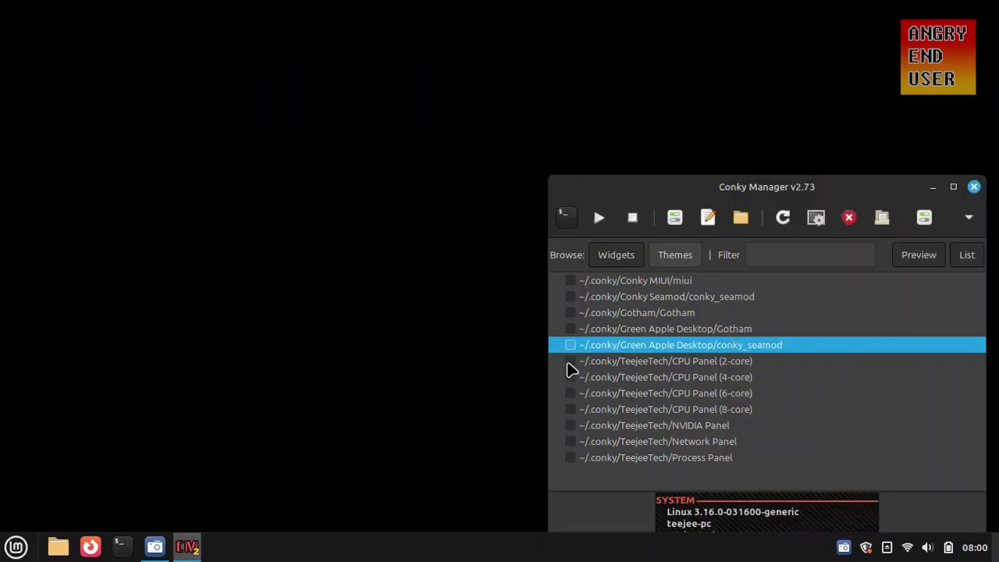
left_click(570, 361)
left_click(570, 361)
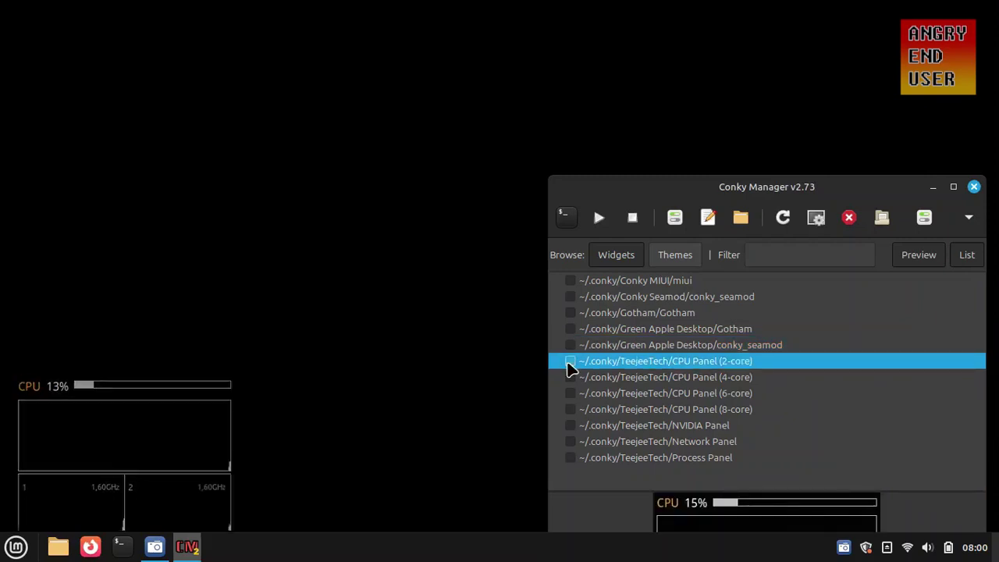
left_click(571, 312)
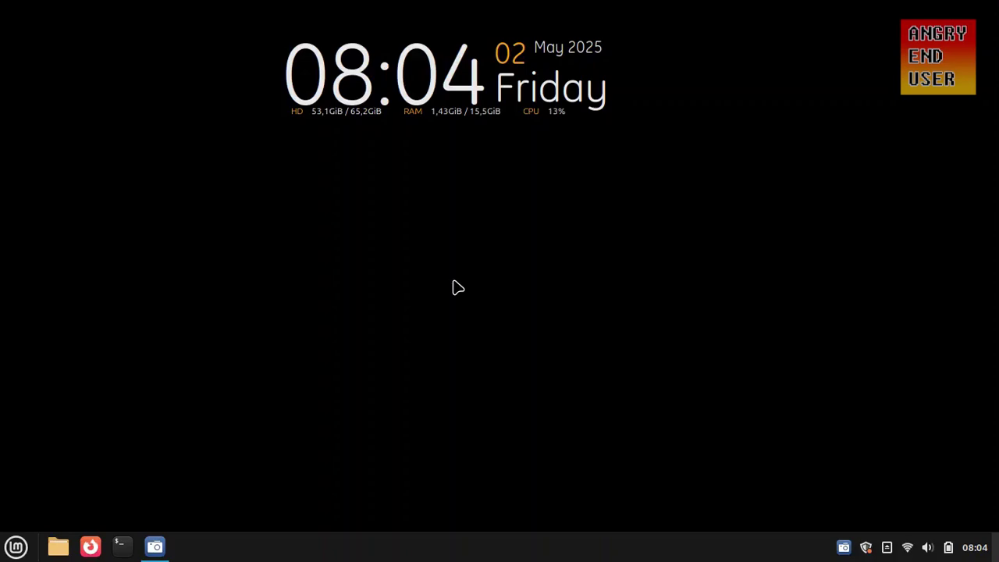
Reveal the hidden files in the home folder, open the .conky folder and select conky-startup.sh
key("super+e")
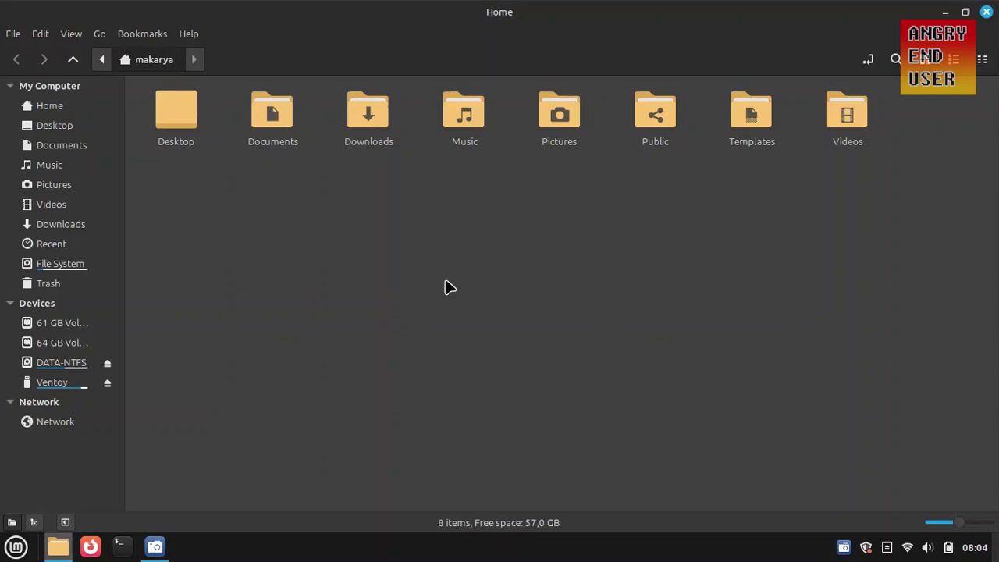
key("ctrl+h")
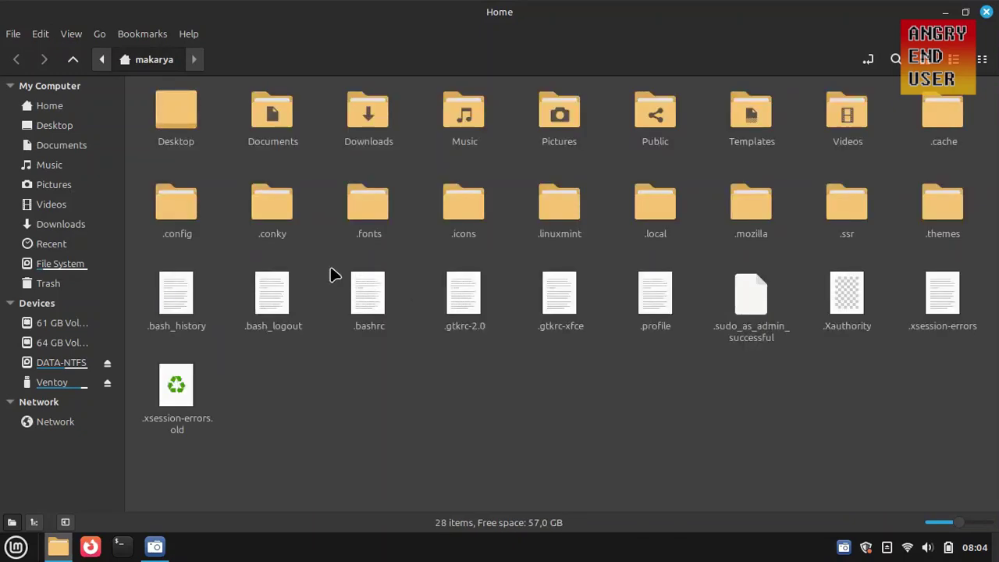
left_click(275, 213)
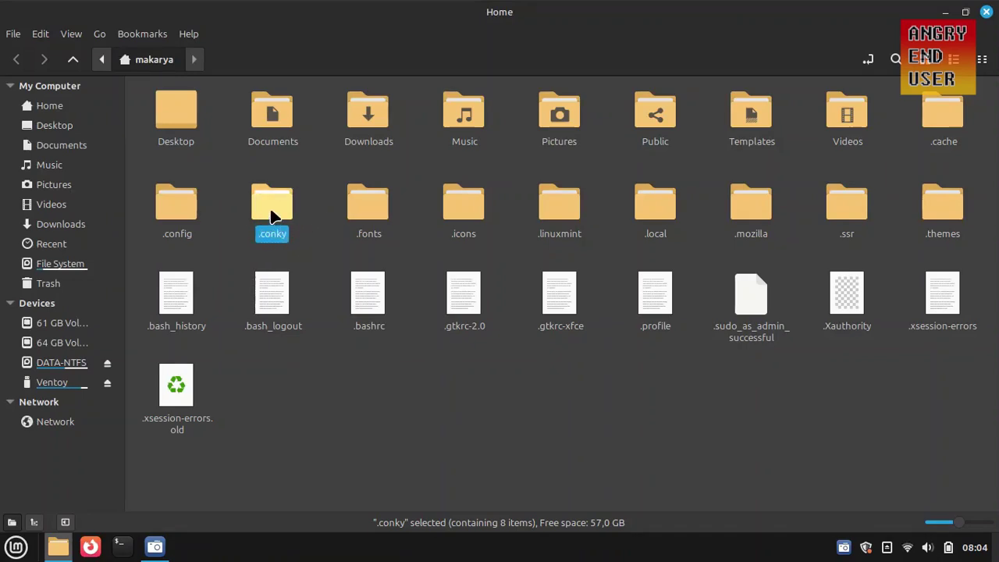
double_click(275, 218)
left_click(748, 115)
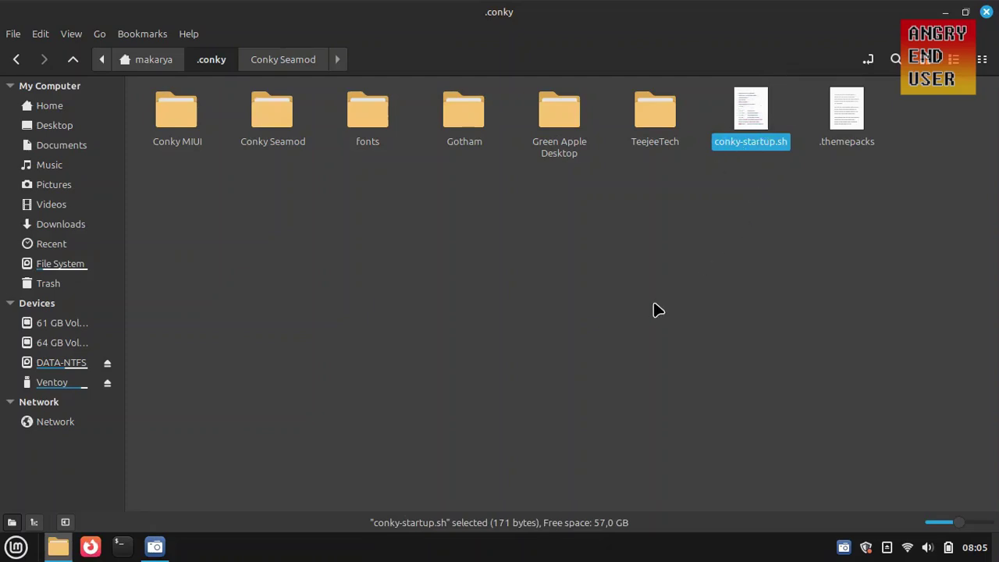
Open Startup Applications and begin a new custom command entry named Conky
key("super")
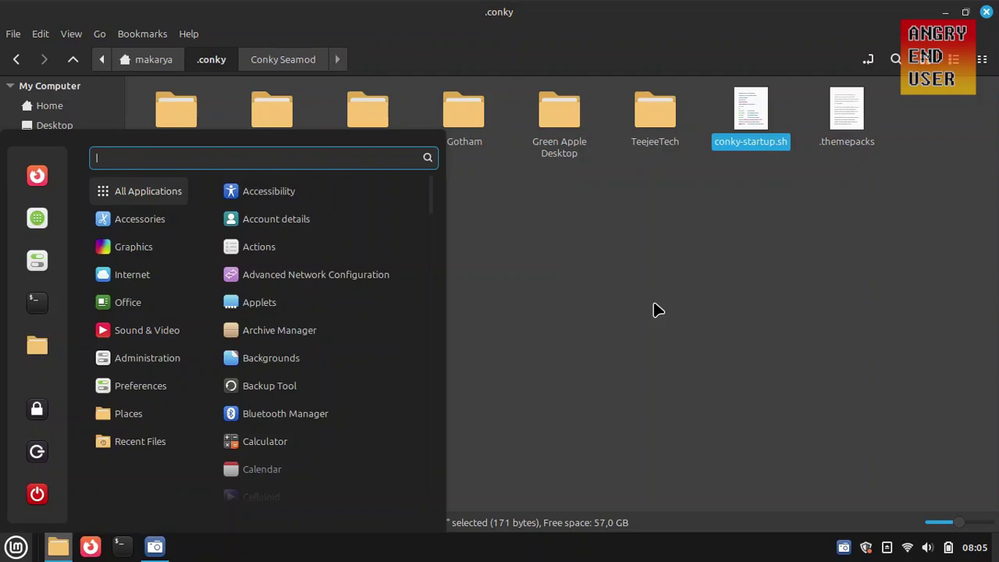
type("star")
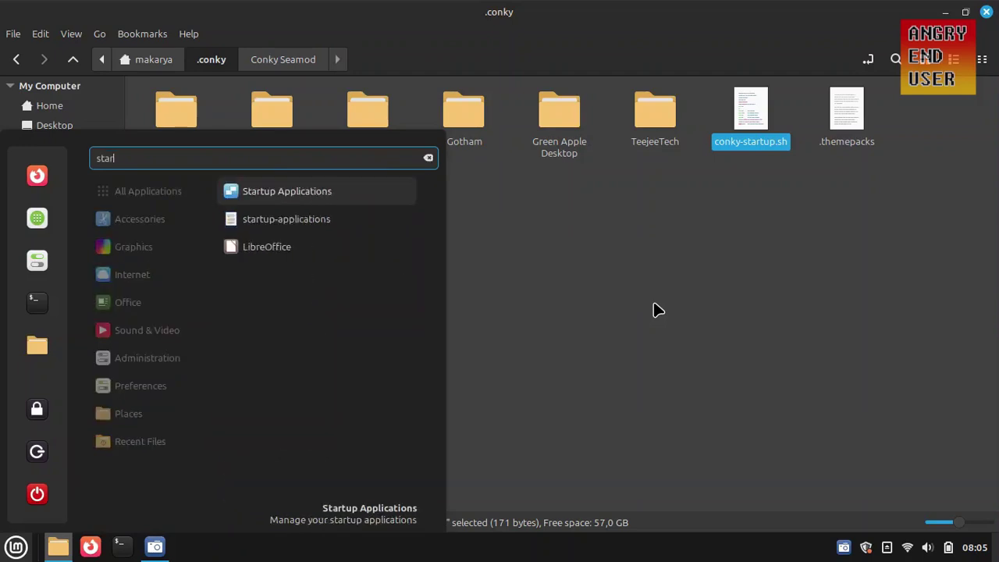
type("tup")
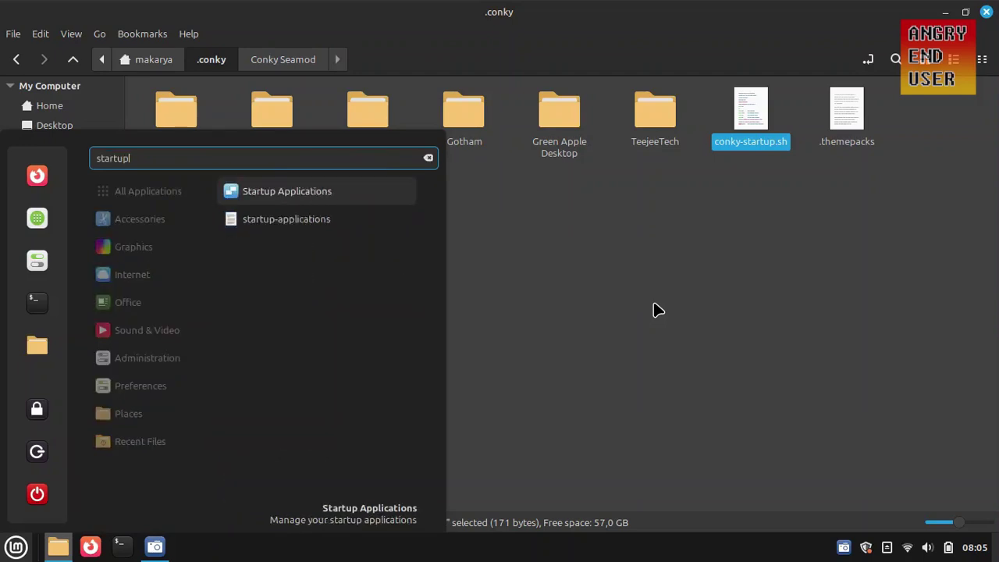
key("Return")
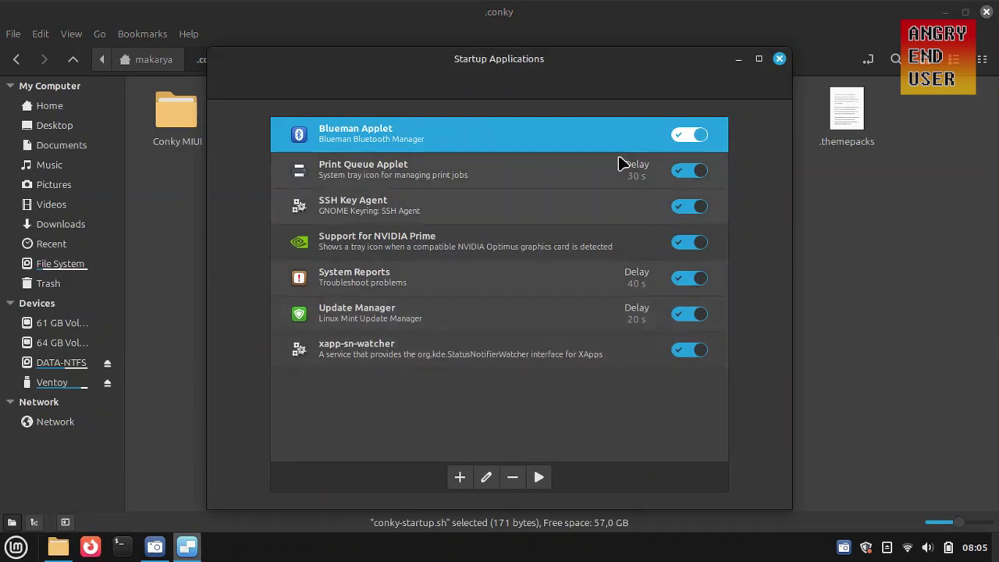
left_click(460, 476)
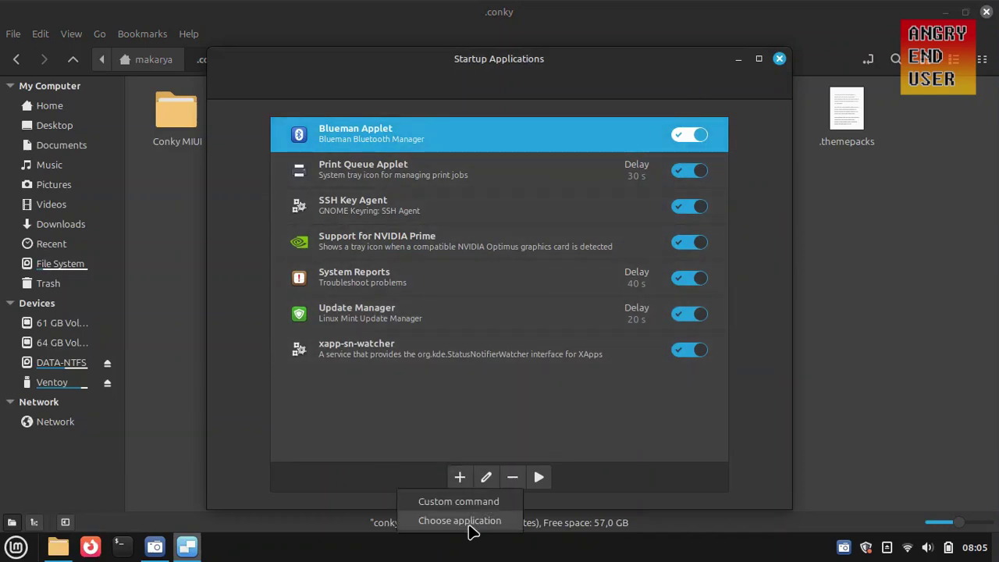
left_click(476, 503)
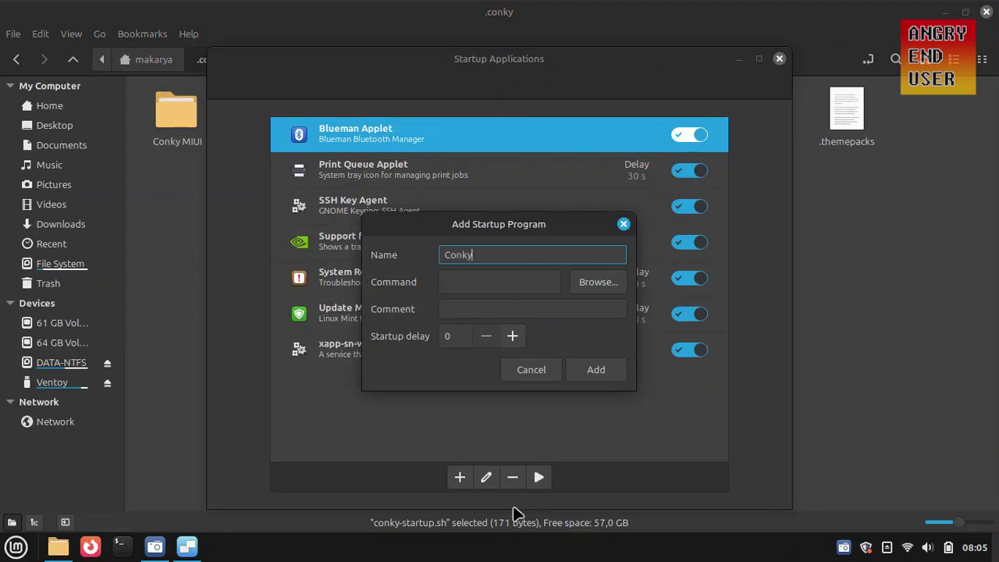
Set the Conky entry's command to conky-startup.sh from the hidden .conky folder in home, and add the entry
left_click(598, 282)
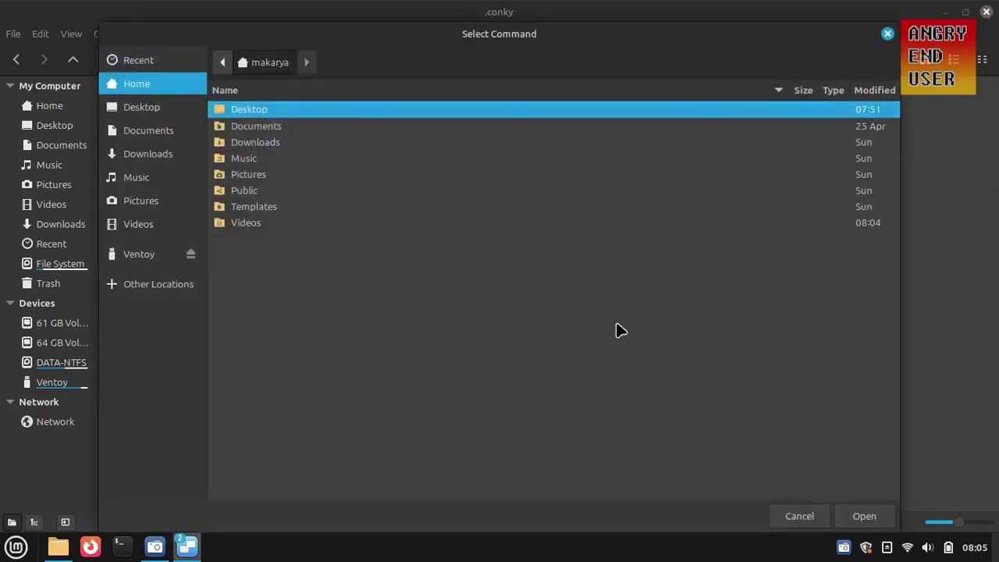
key("ctrl+h")
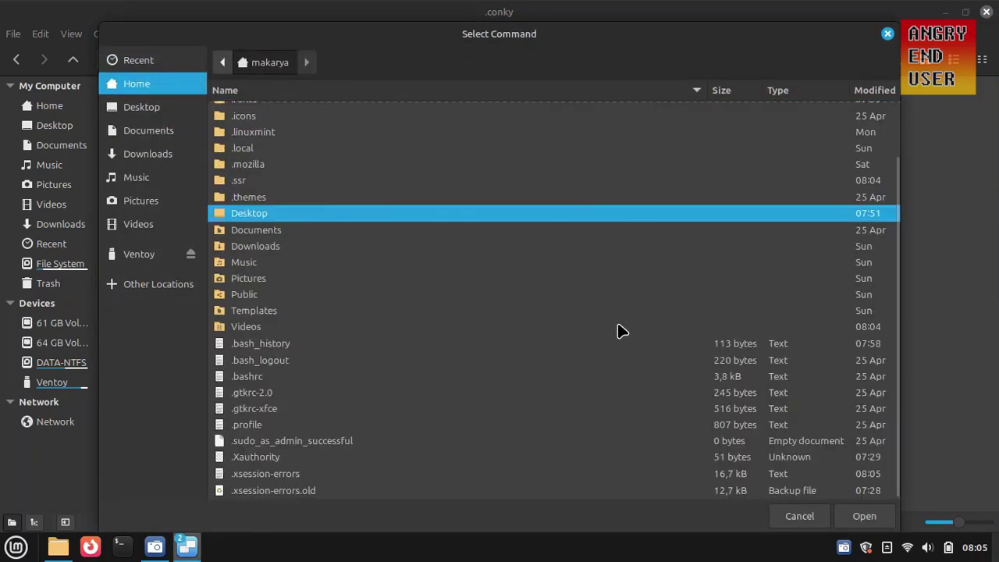
left_click_drag(901, 245, 895, 138)
left_click(273, 144)
double_click(273, 147)
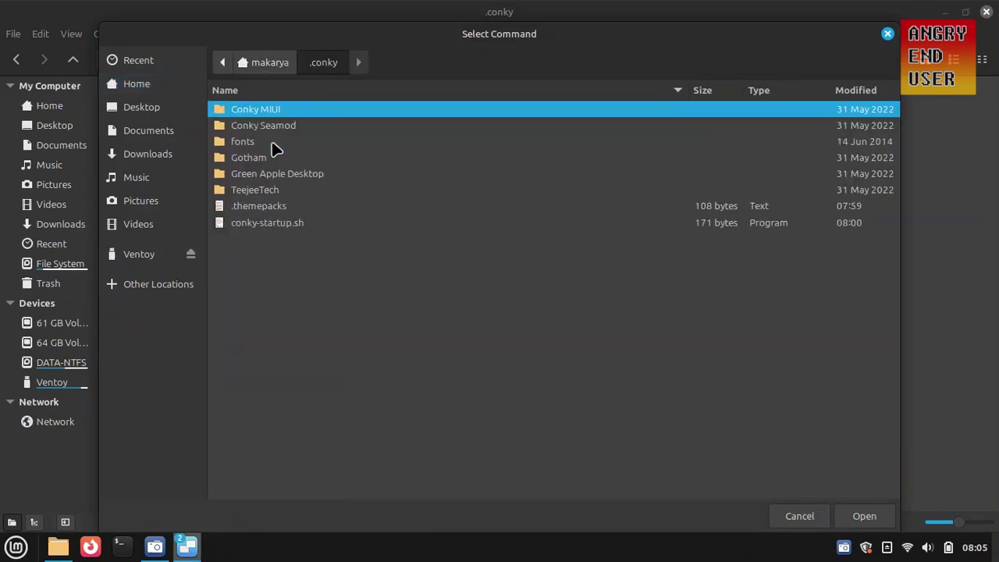
left_click(279, 224)
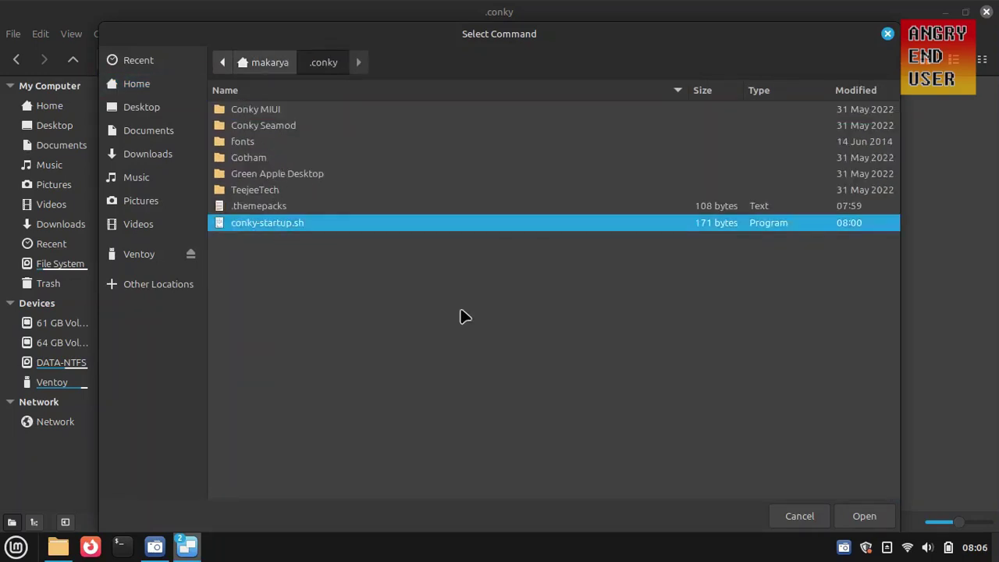
left_click(865, 517)
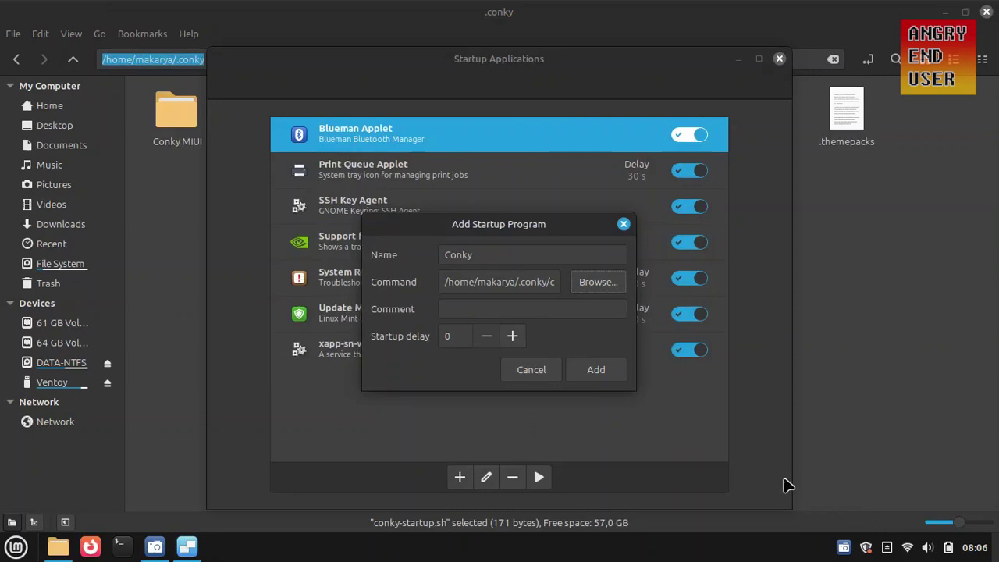
left_click(613, 373)
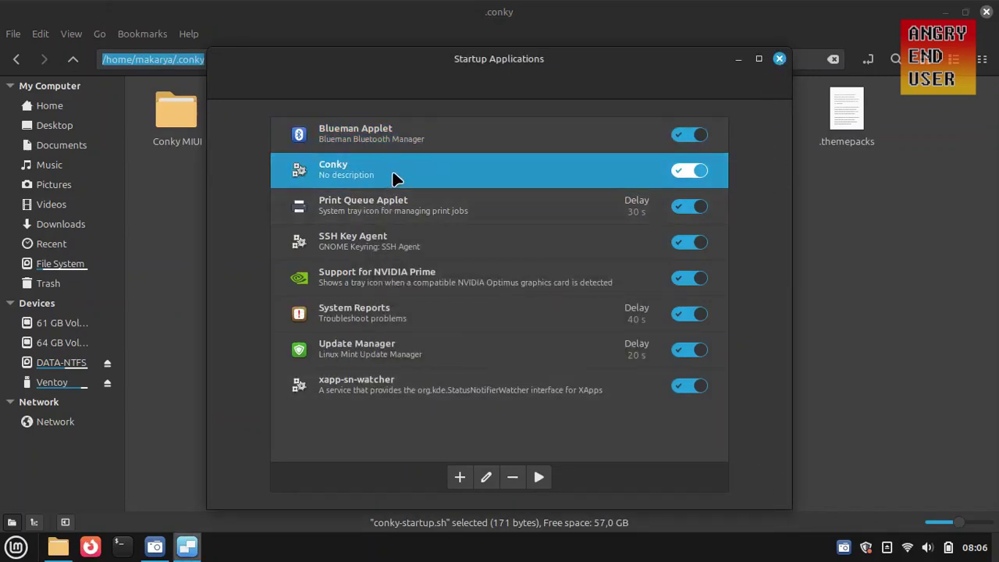
Change the Conky startup entry's comment to "Conky startup", save it and close Startup Applications
left_click(486, 477)
double_click(507, 310)
triple_click(507, 309)
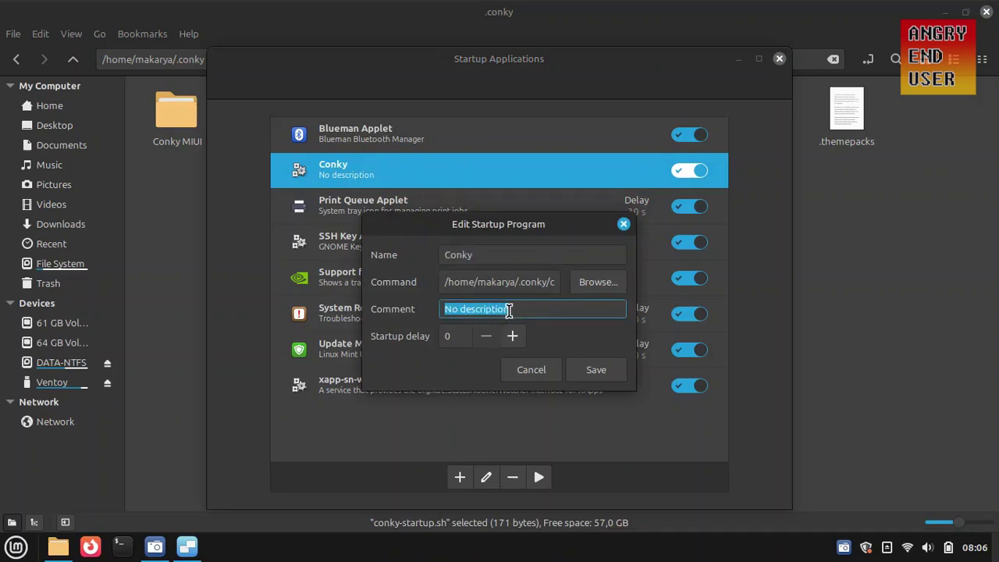
type("Conky startup")
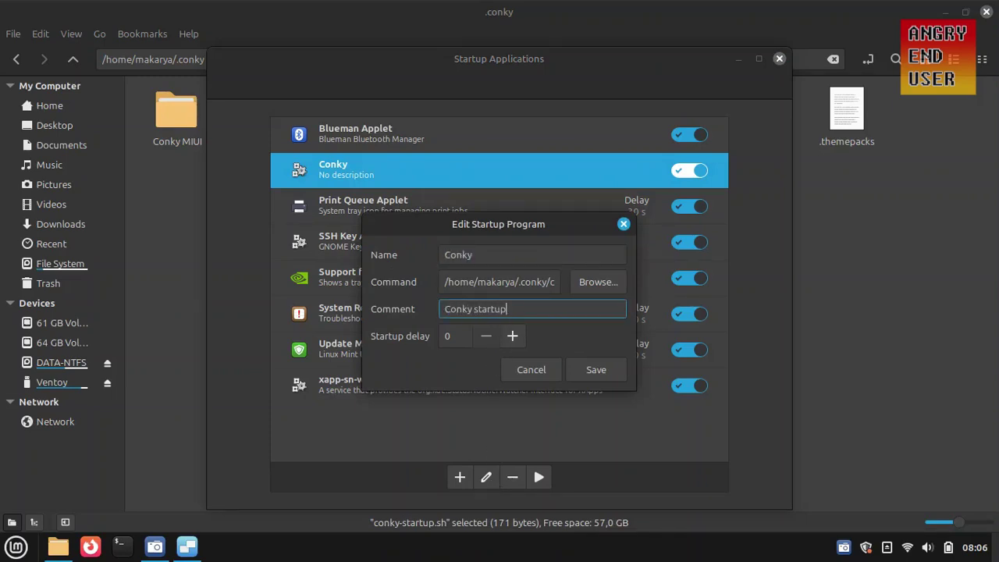
left_click(595, 371)
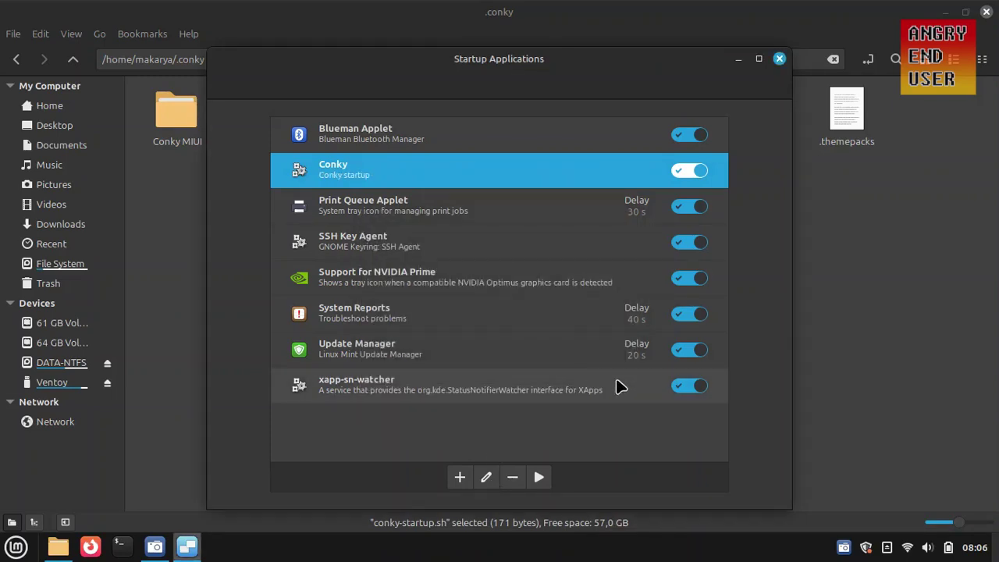
left_click(779, 58)
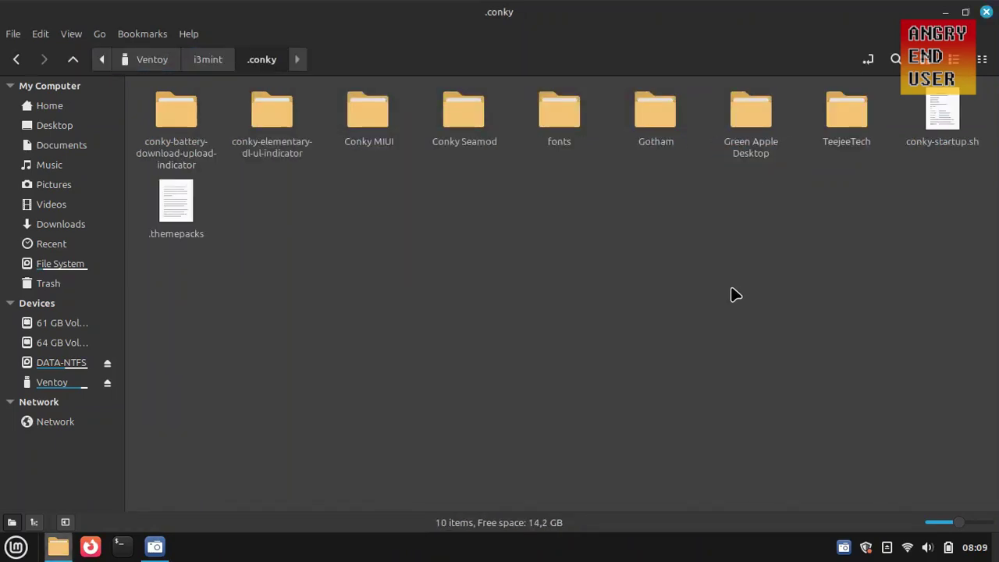
Look through the TeejeeTech folder inside i3mint/.conky on the Ventoy drive and return to .conky
left_click(178, 125)
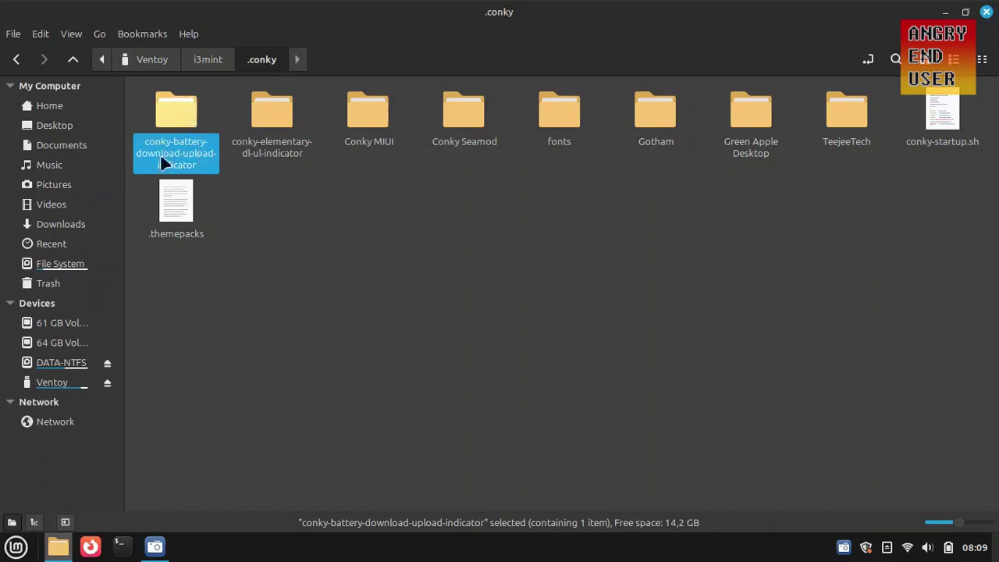
left_click(851, 116, "ctrl")
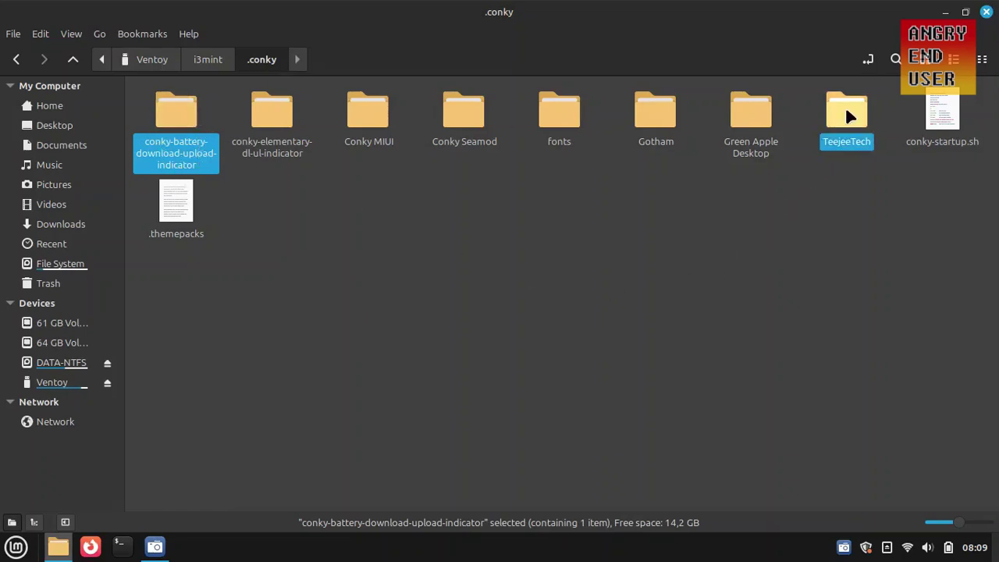
double_click(851, 116)
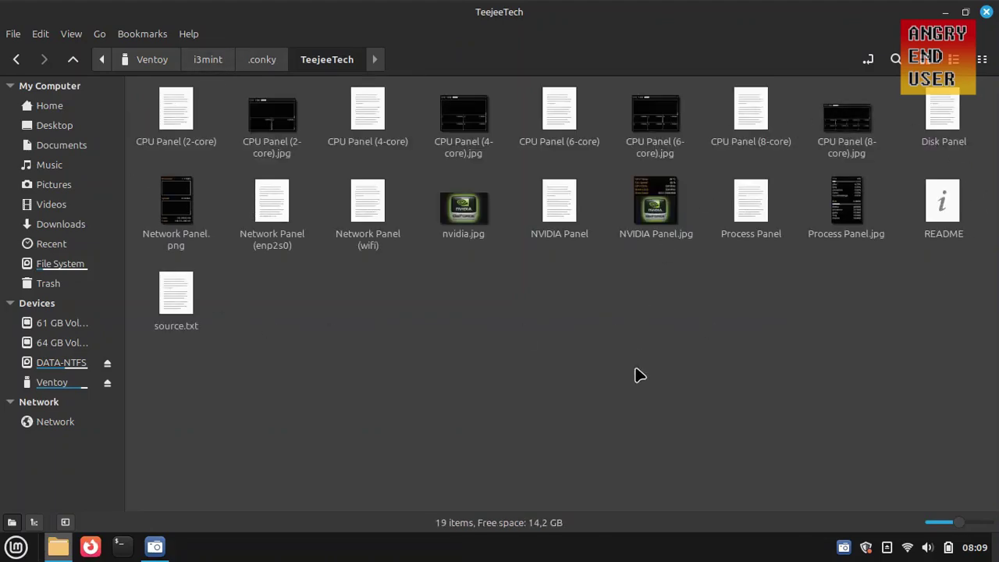
key("alt+Left")
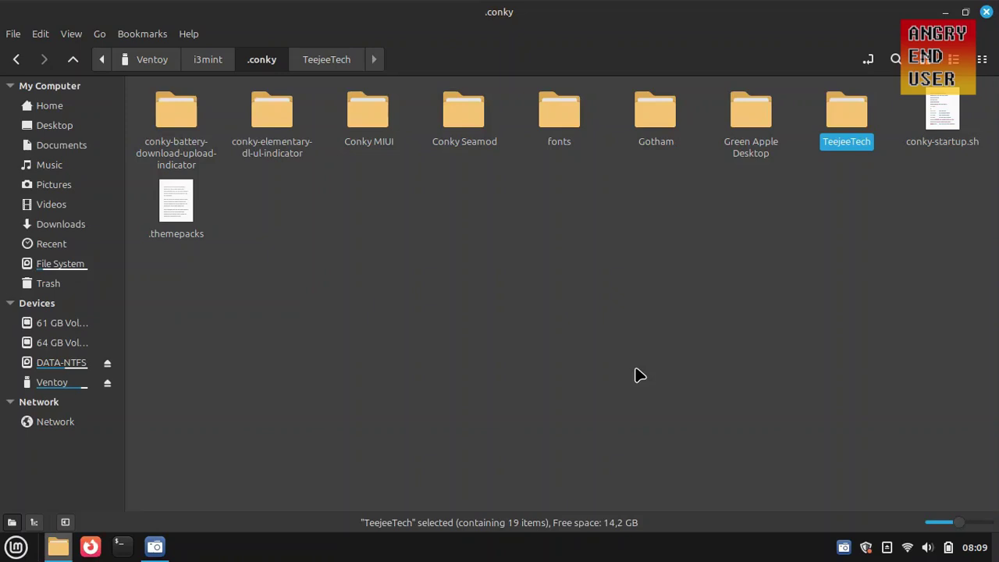
Split the file manager into two panes and open the home folder's .conky in the second pane
key("F3")
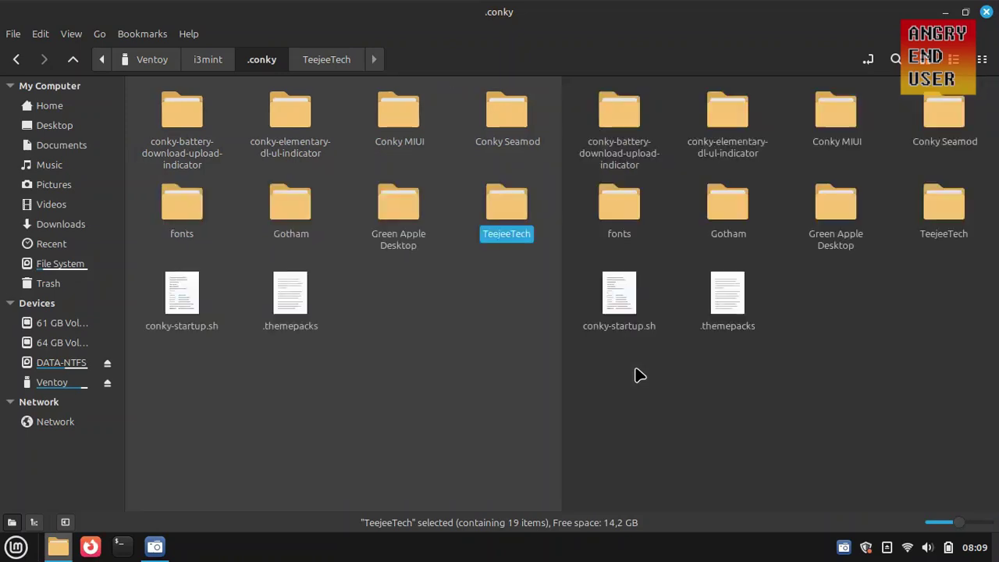
left_click(746, 414)
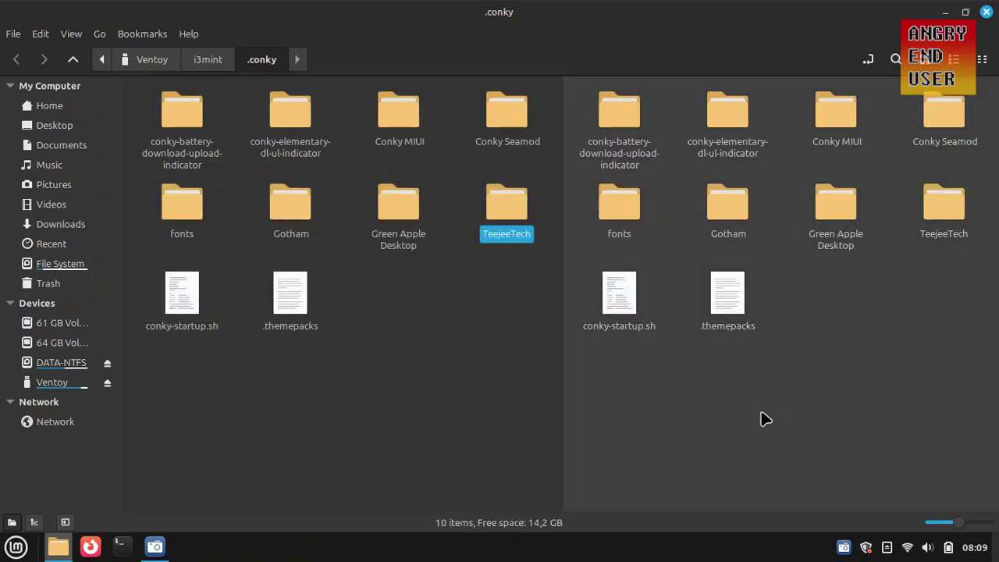
left_click(74, 107)
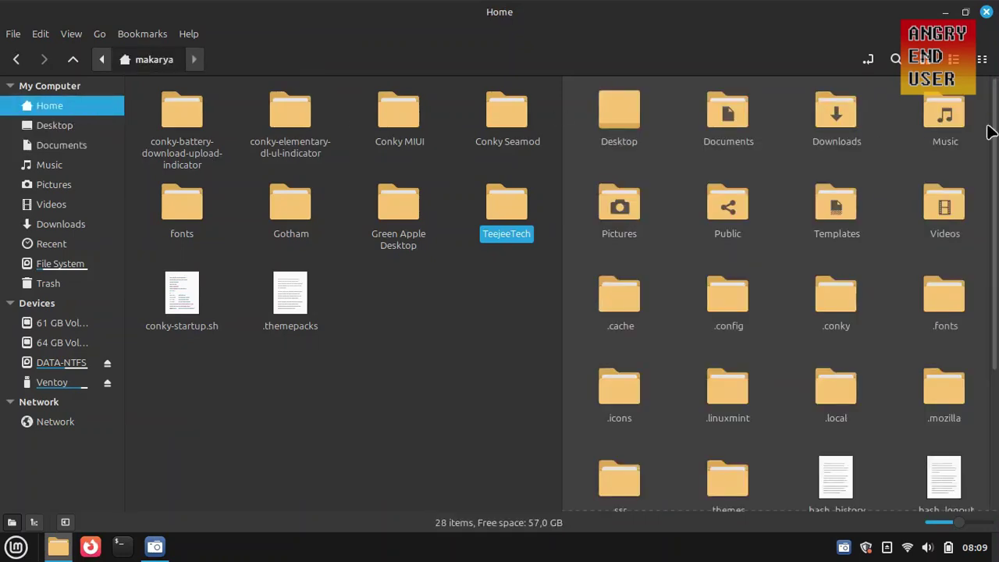
left_click(838, 289)
double_click(838, 290)
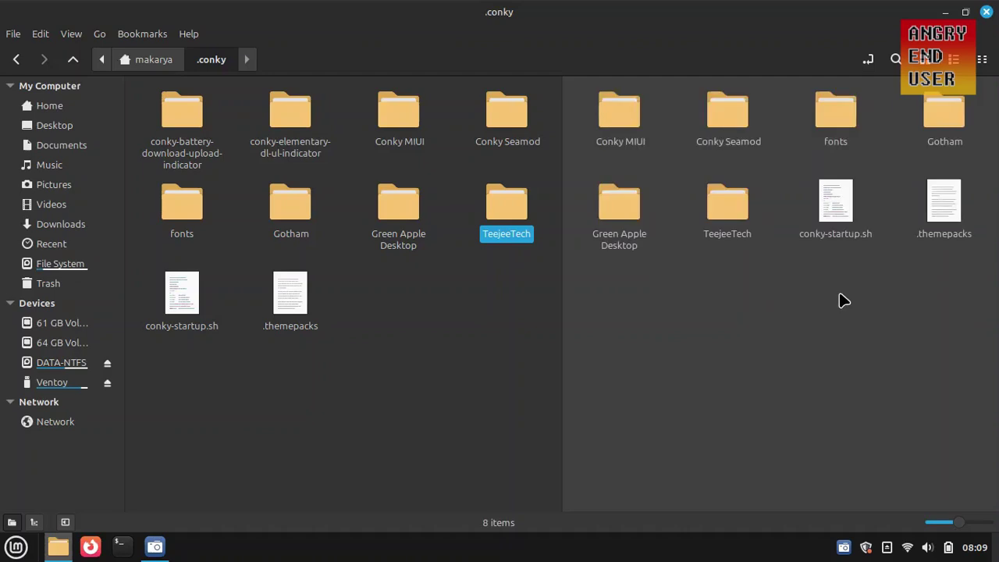
Copy the conky-battery-download-upload-indicator folder from the Ventoy drive's .conky into the home .conky folder
left_click(175, 127)
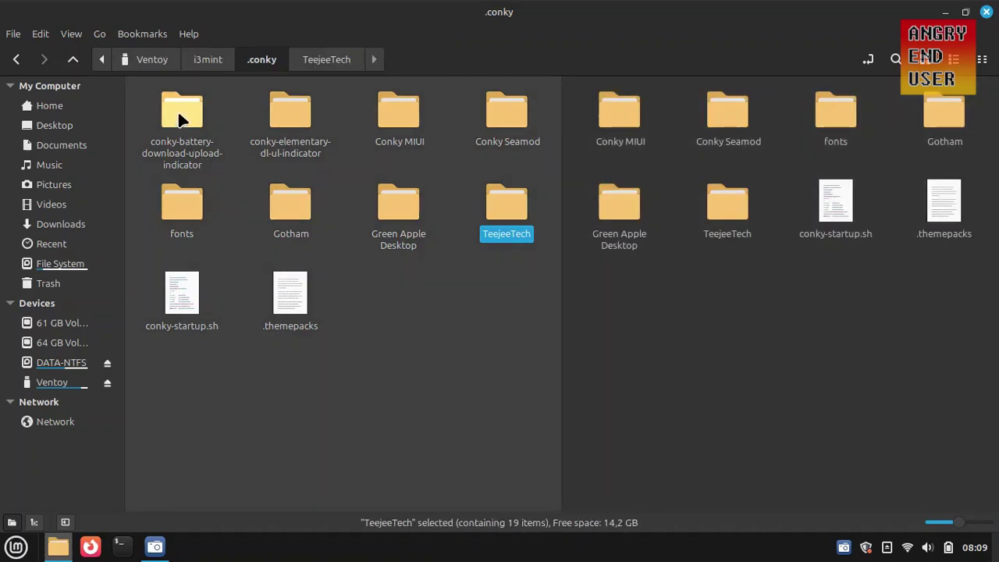
left_click(181, 118)
right_click(181, 117)
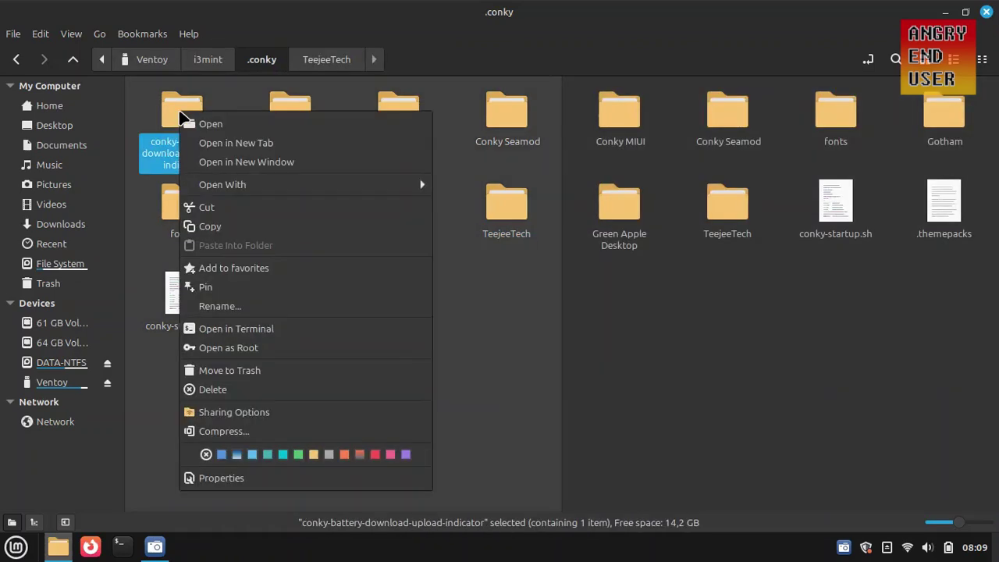
left_click(217, 226)
left_click(676, 320)
right_click(675, 321)
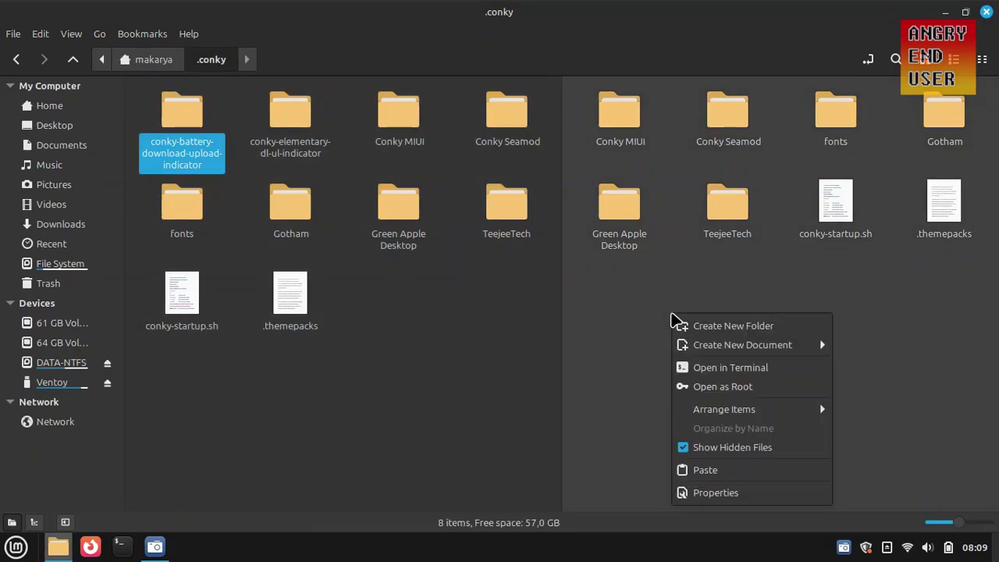
left_click(716, 472)
Copy the Ventoy drive's TeejeeTech folder into the home .conky folder, merging it with the existing one
left_click(500, 211)
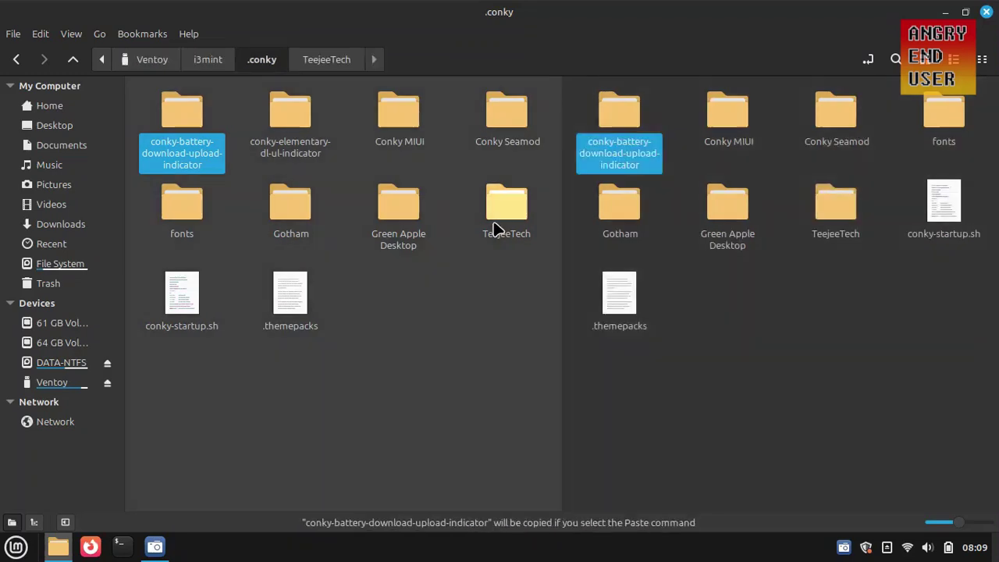
left_click(506, 209)
right_click(506, 211)
left_click(544, 276)
right_click(684, 189)
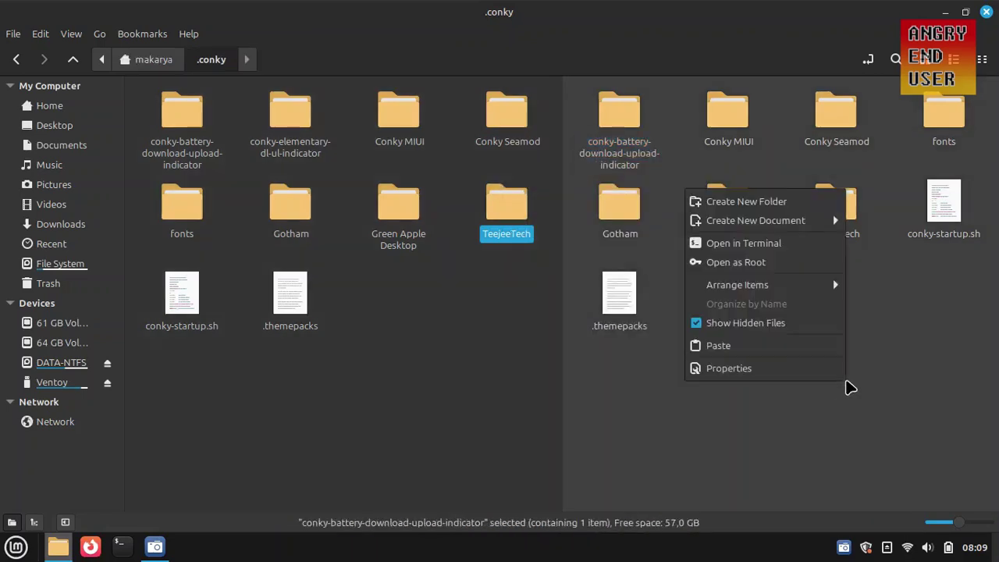
left_click(777, 345)
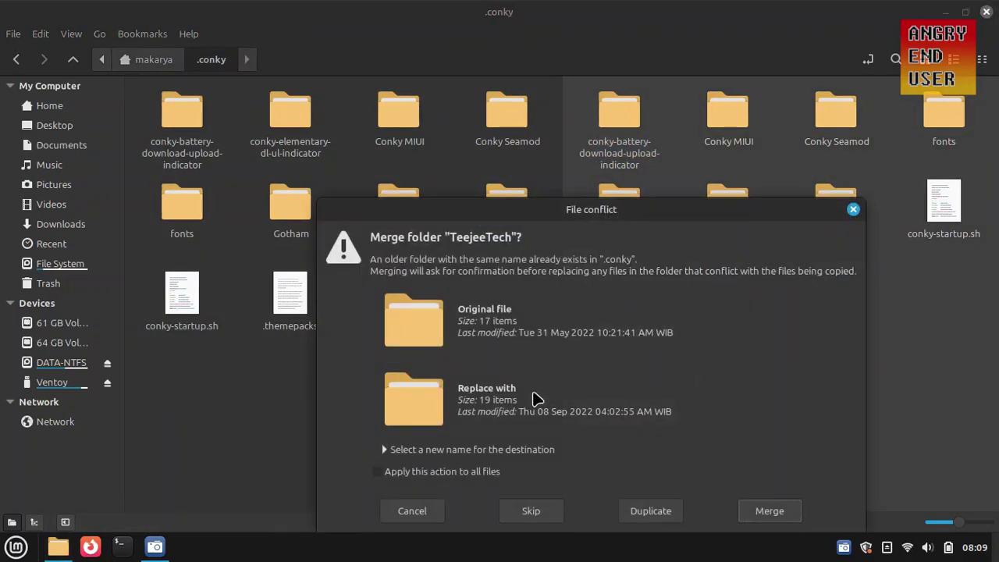
left_click_drag(673, 213, 640, 97)
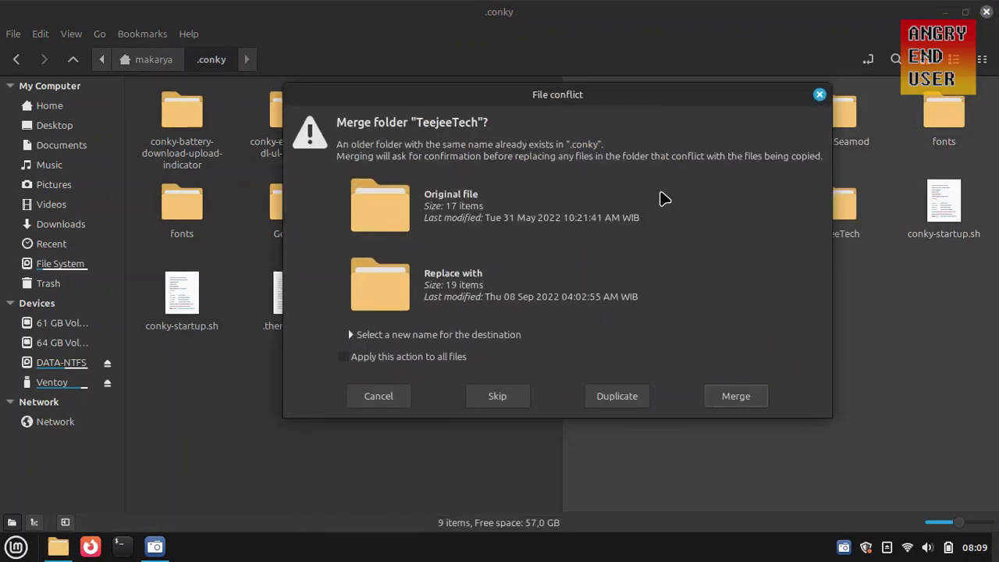
left_click(754, 402)
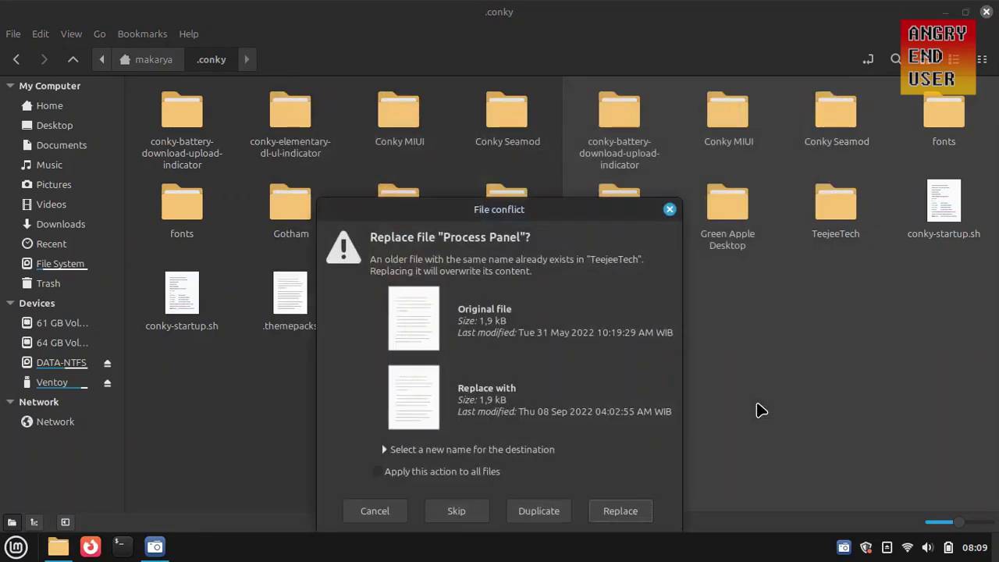
Replace the conflicting TeejeeTech files, including Process Panel and CPU Panel (2-core), with the copied versions
left_click(628, 512)
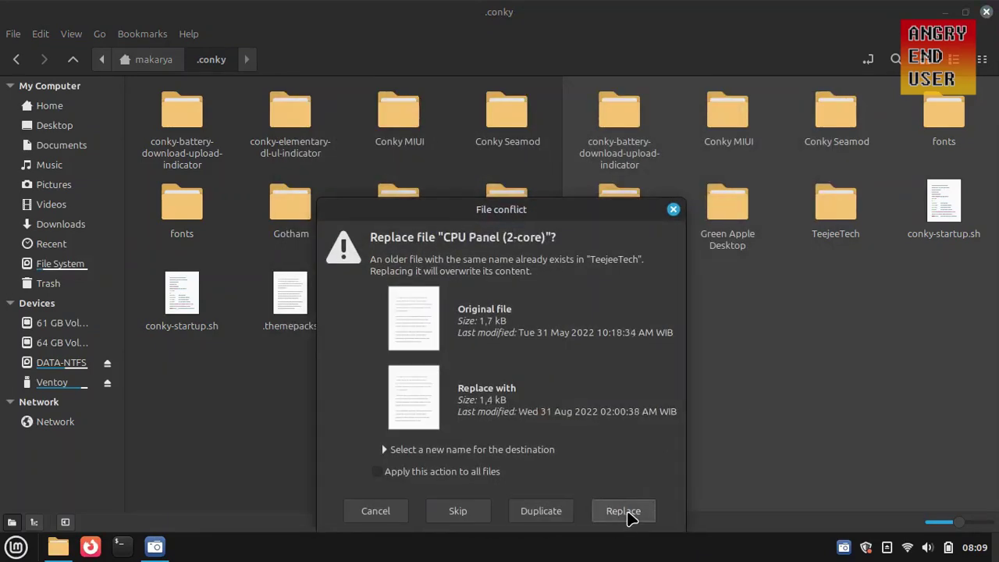
left_click(628, 511)
left_click(459, 448)
left_click(629, 485)
left_click(925, 364)
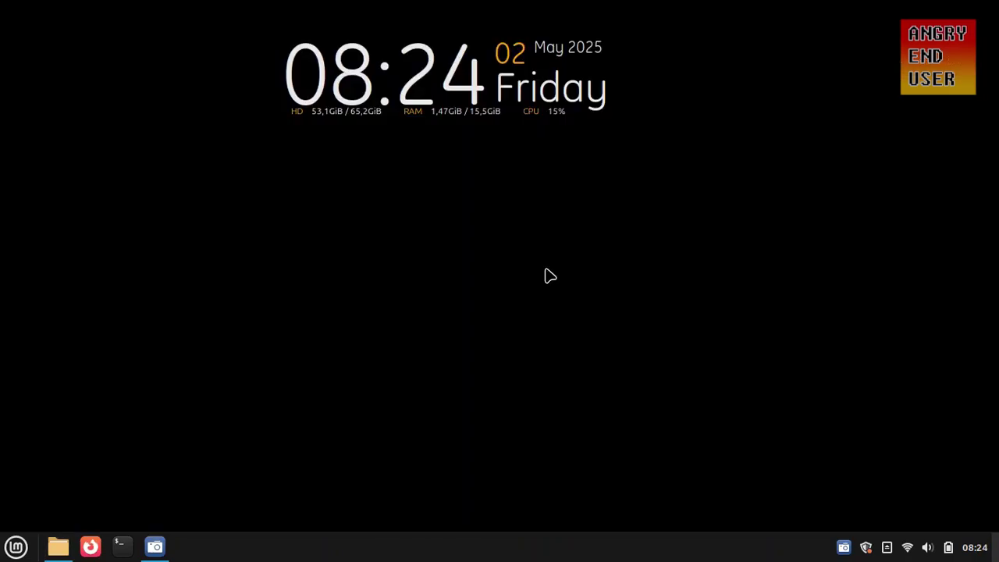
Open Conky Manager from the application search and disable the Gotham widget in the widget list
key("super")
type("conky")
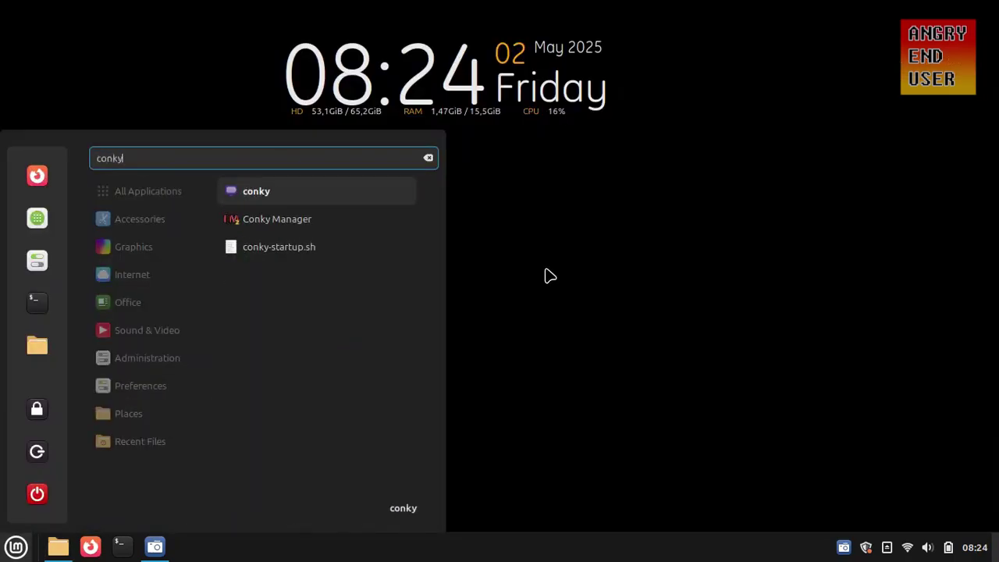
key("Down")
key("Return")
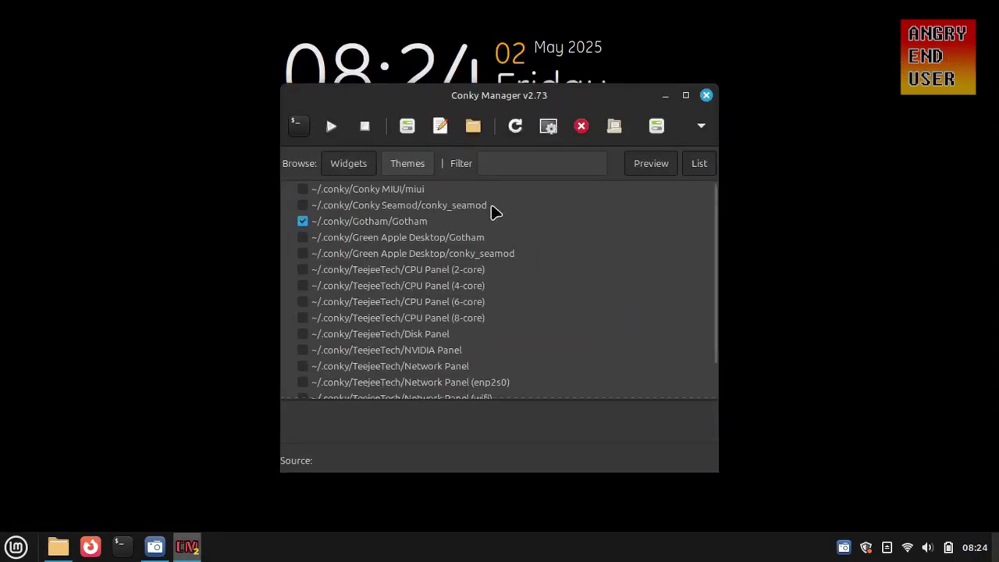
left_click_drag(483, 97, 396, 121)
left_click(217, 245)
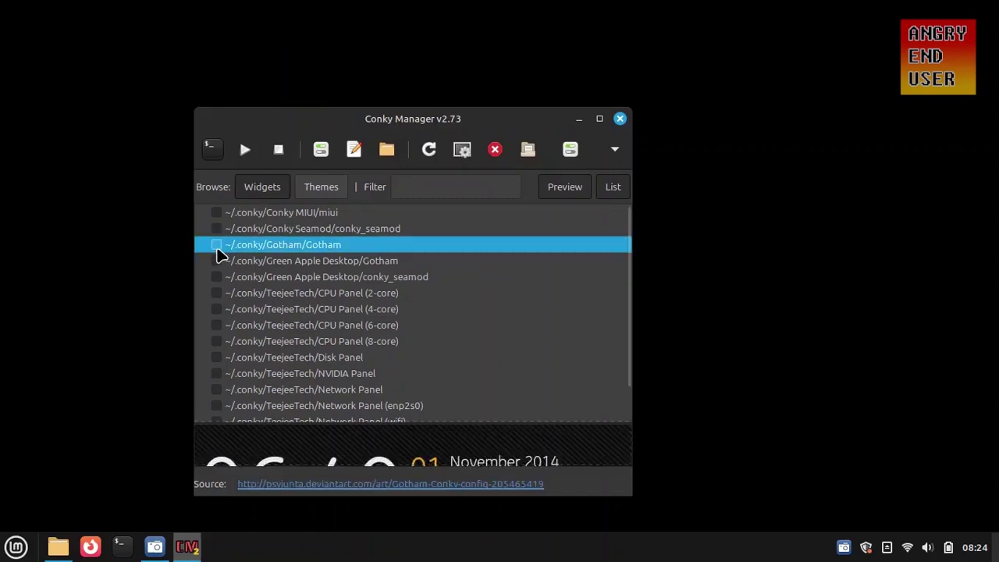
Preview the conky-battery-download-upload-indicator widget on the desktop by enabling it briefly and disabling it again
left_click_drag(624, 234, 629, 313)
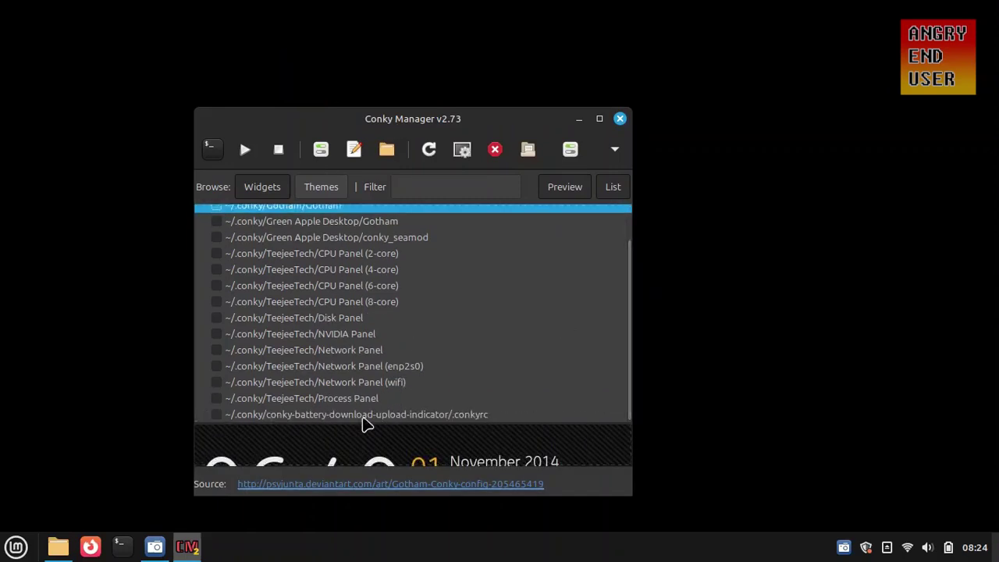
left_click(216, 415)
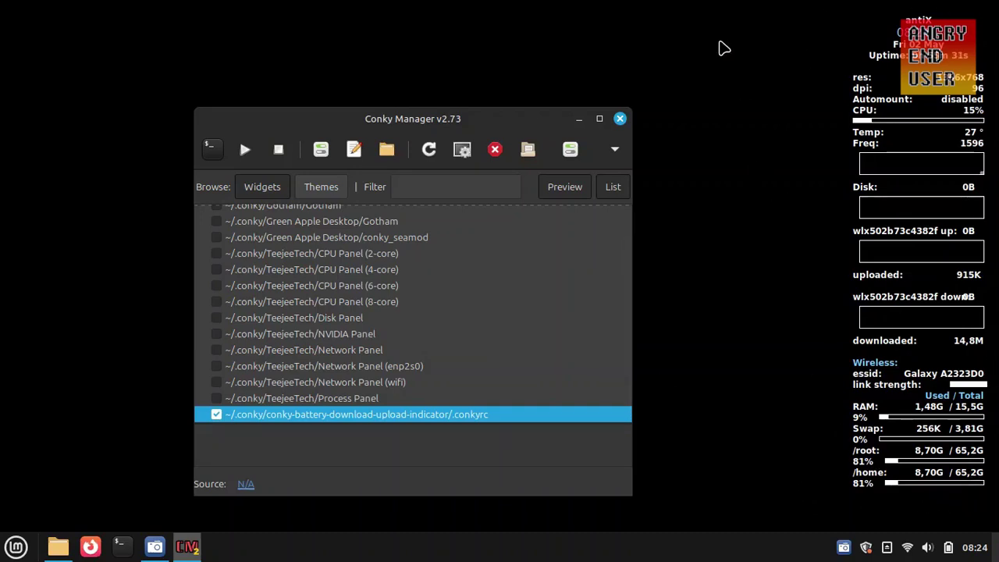
left_click(216, 414)
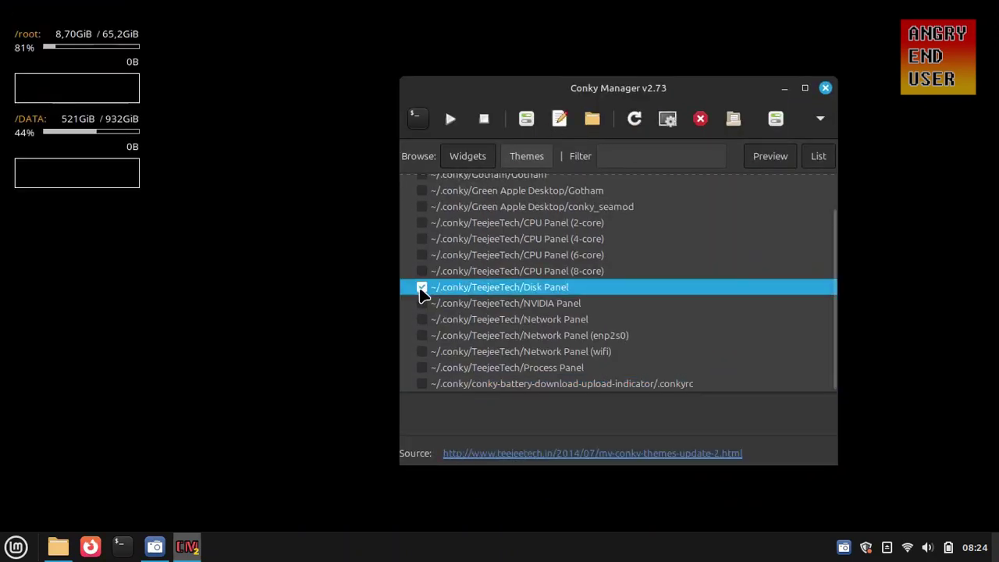
Enable the TeejeeTech Disk Panel, Process Panel, Network Panel (wifi) and CPU Panel (2-core) widgets and close Conky Manager
left_click(421, 367)
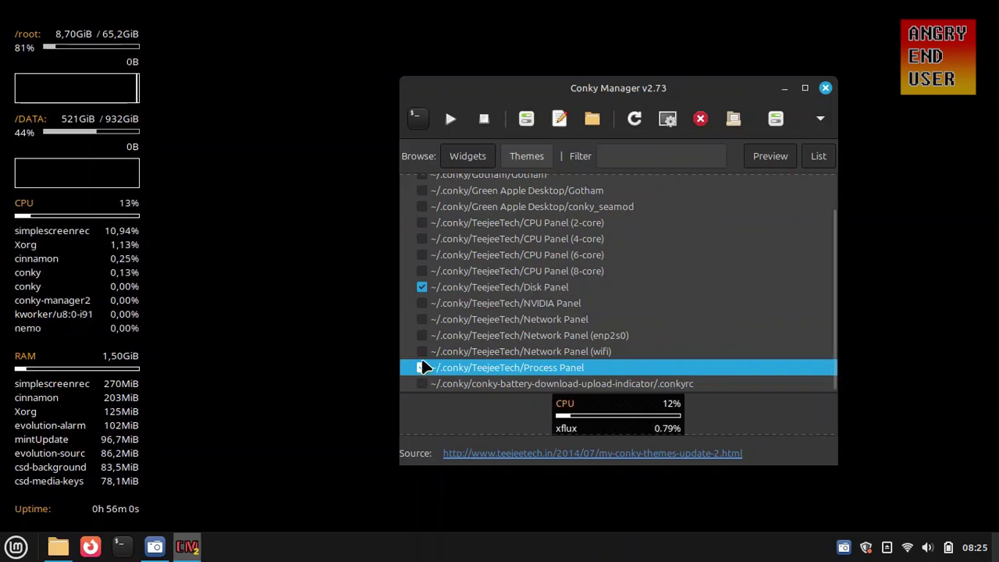
left_click(421, 351)
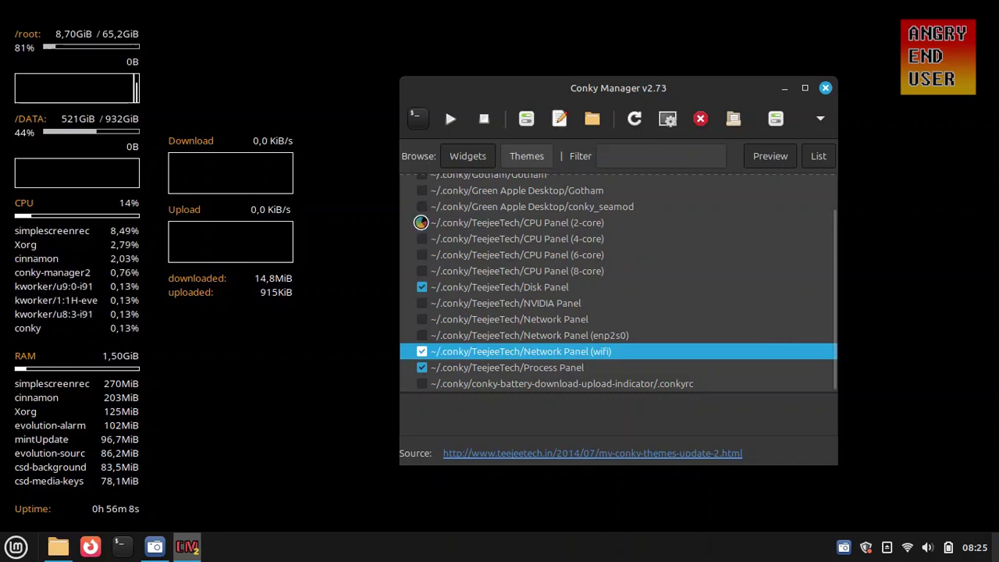
left_click(422, 222)
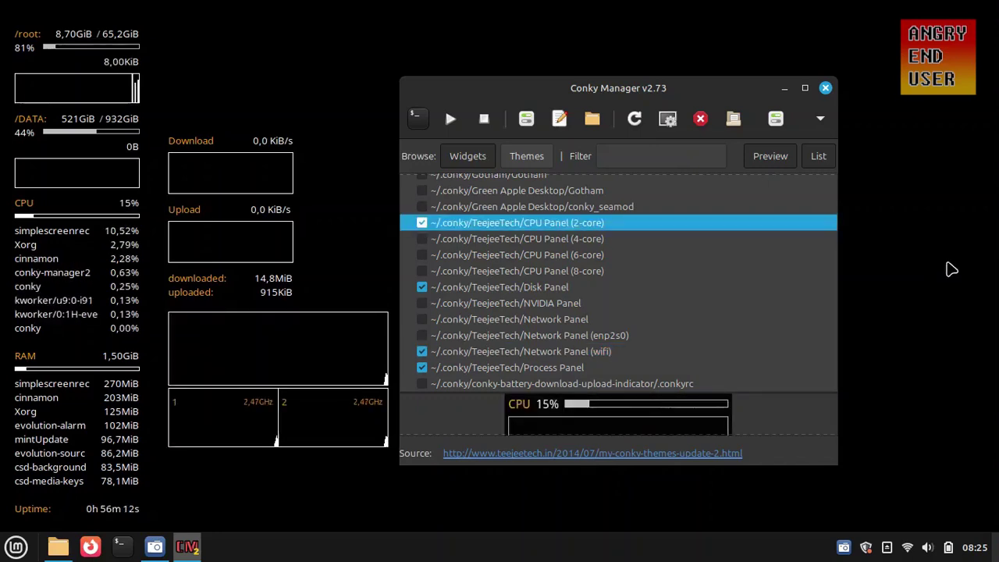
left_click(825, 89)
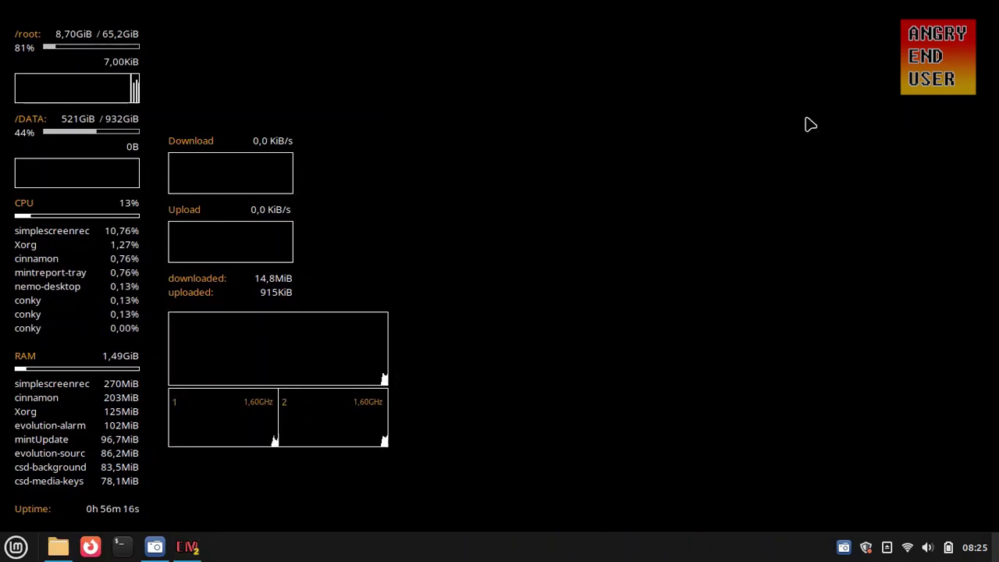
Change the desktop background colour to the custom dark navy swatch and close the background settings
right_click(450, 114)
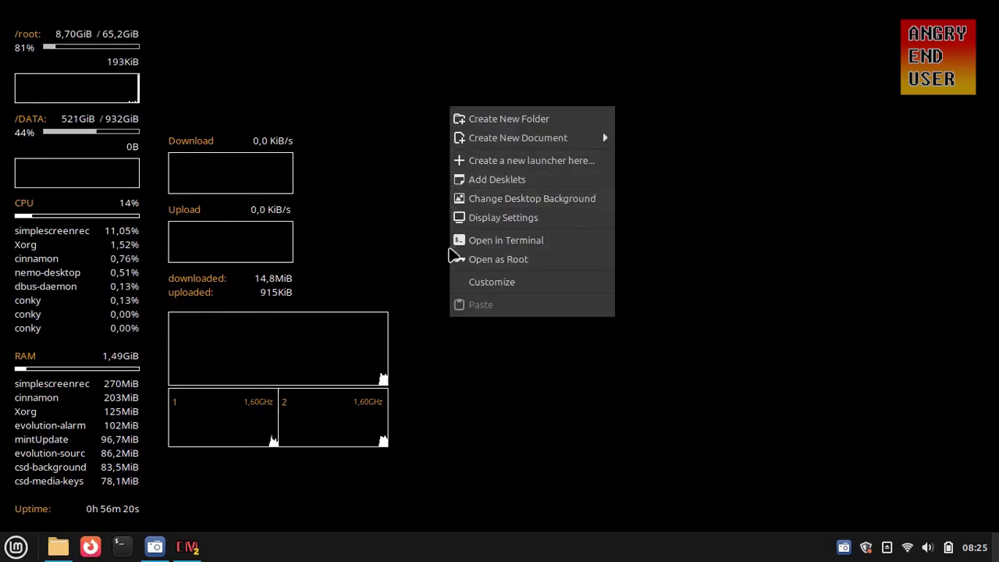
left_click(509, 200)
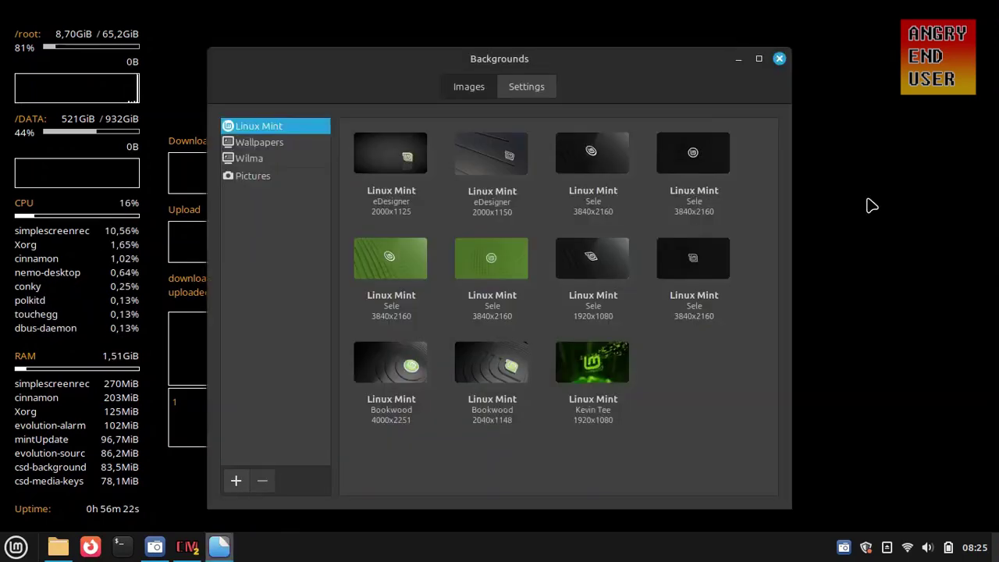
left_click(538, 88)
left_click(697, 223)
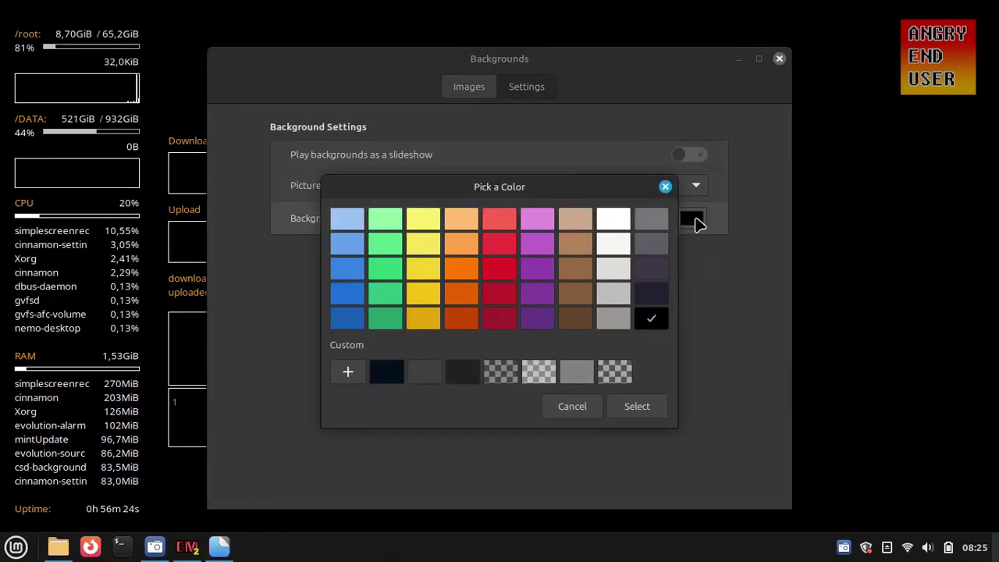
left_click(389, 374)
left_click(645, 408)
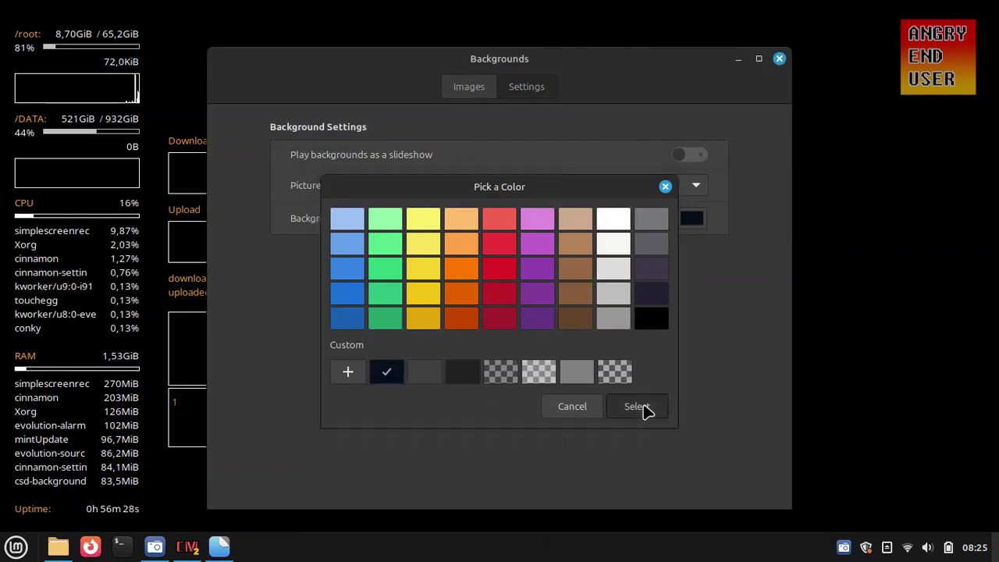
left_click(779, 60)
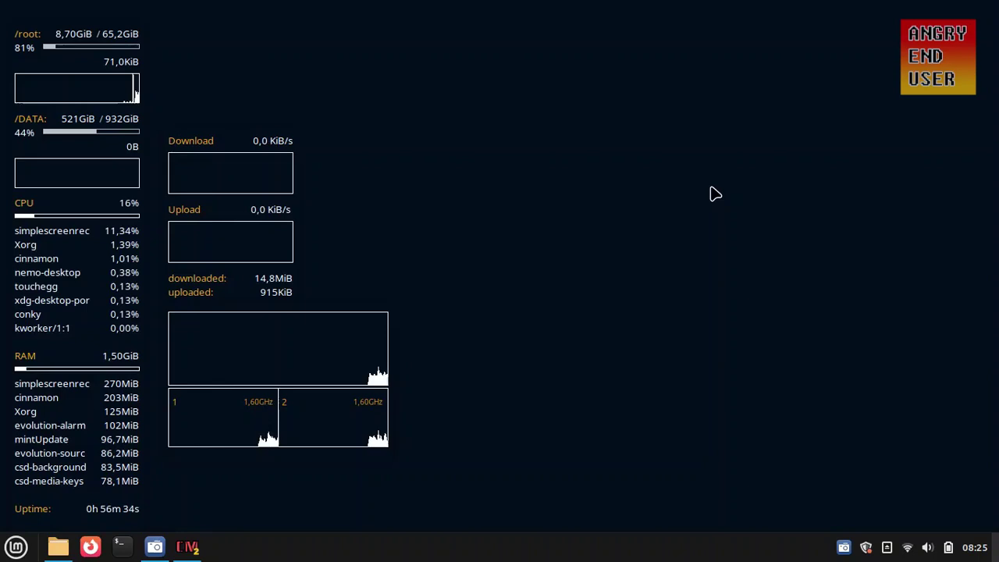